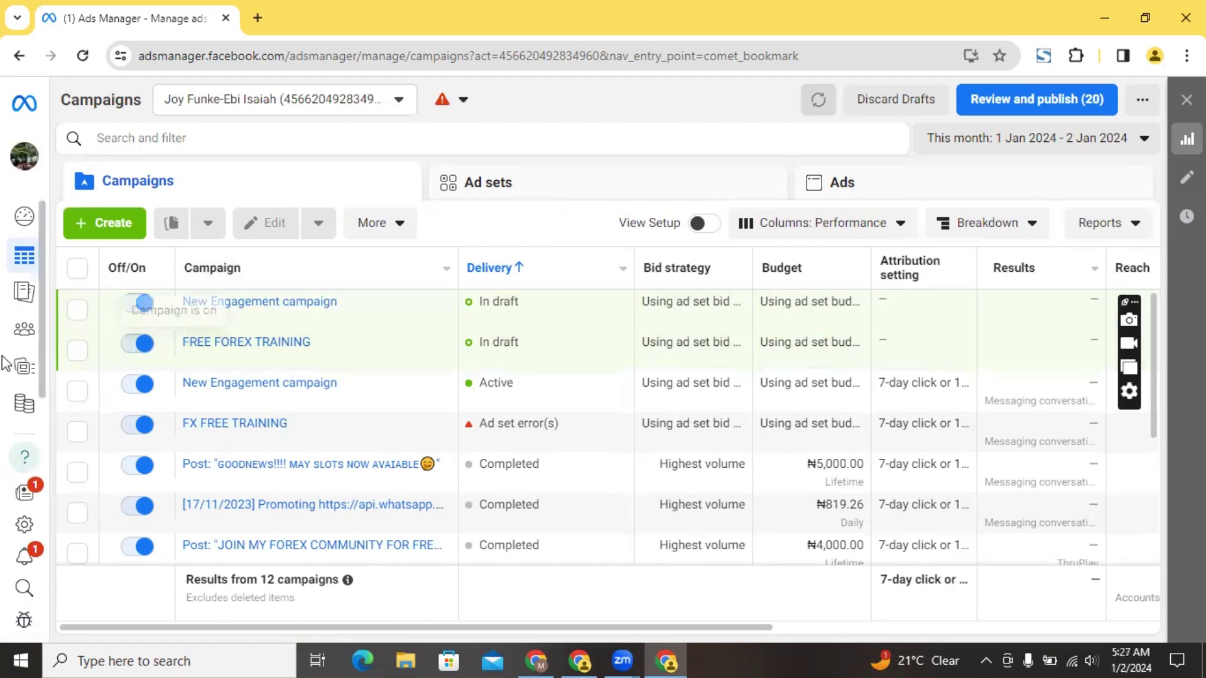
Go from Ads Manager's All tools list to Business settings' People page
mouse_move(81, 345)
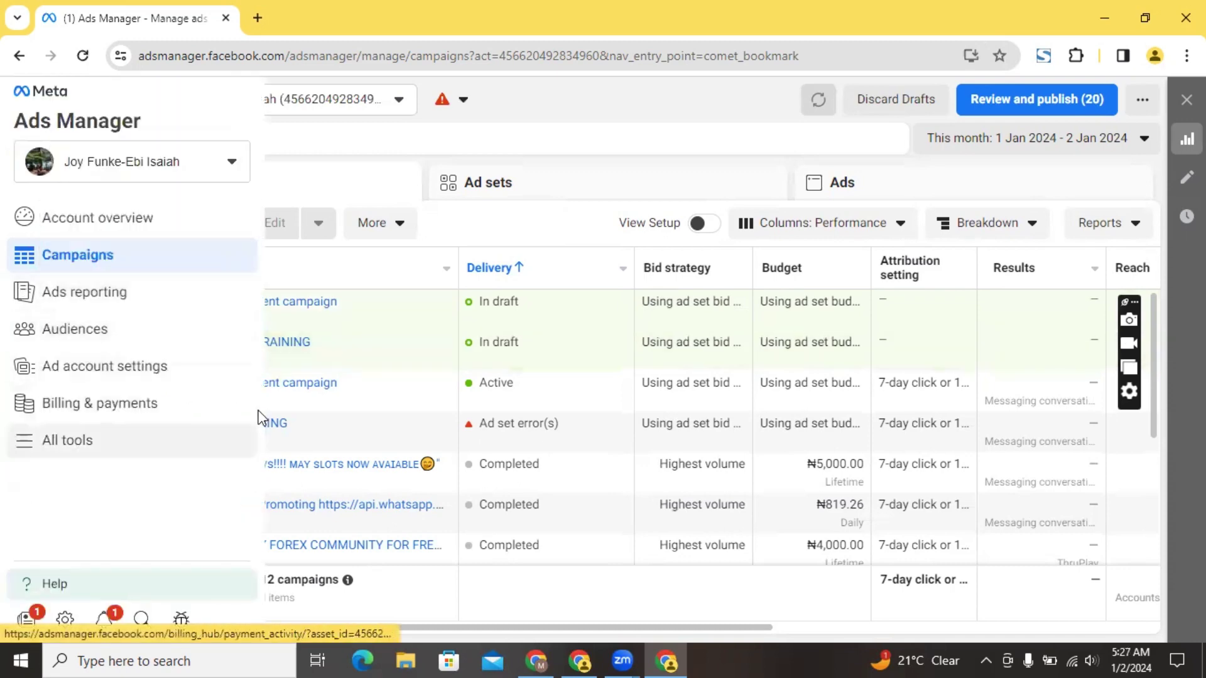
click(62, 459)
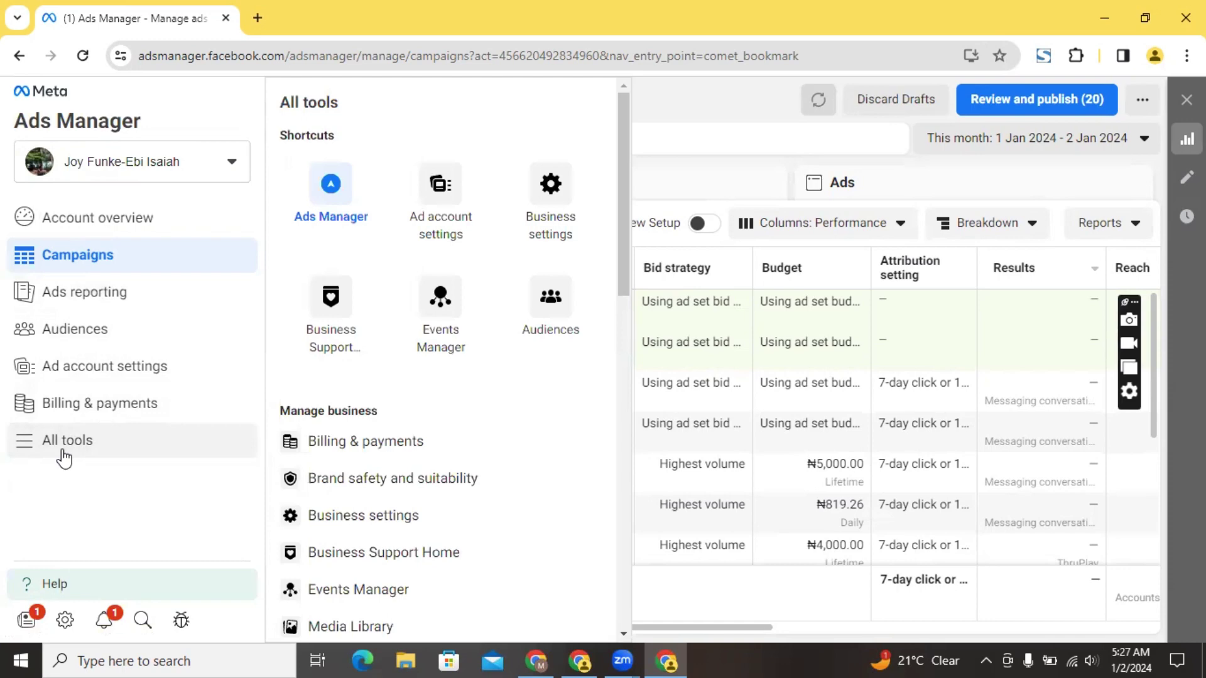
click(63, 459)
click(88, 444)
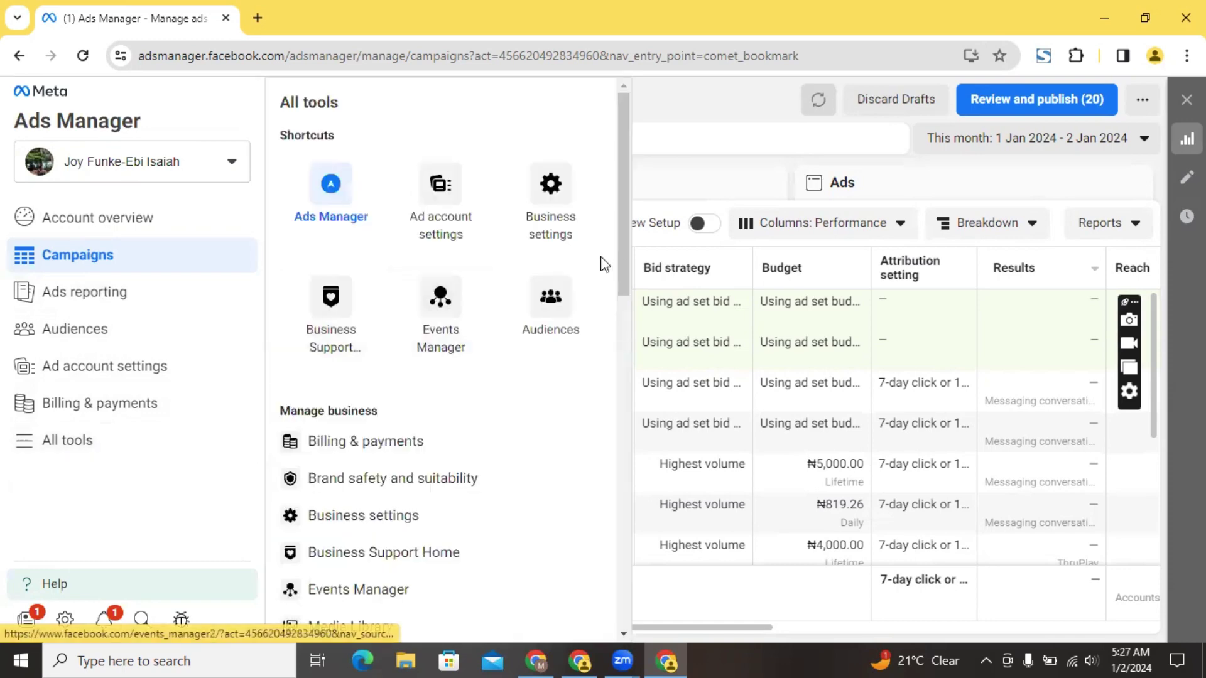
click(536, 217)
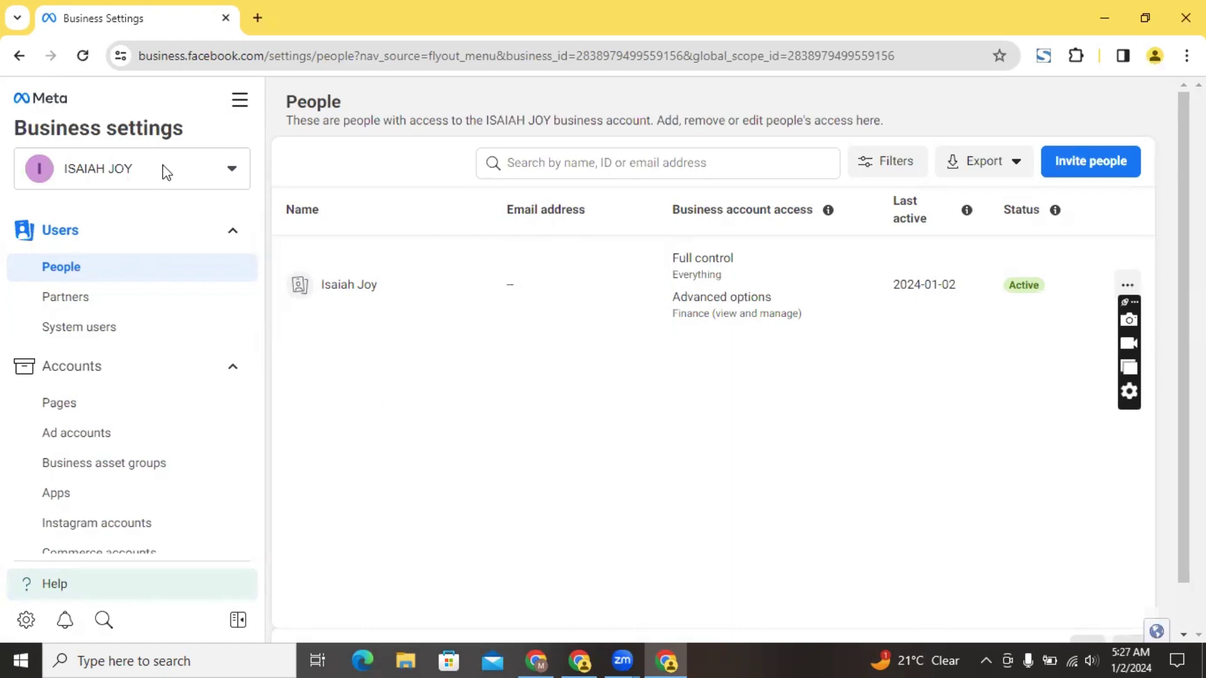
Choose Create a business account from the business account switcher
click(166, 173)
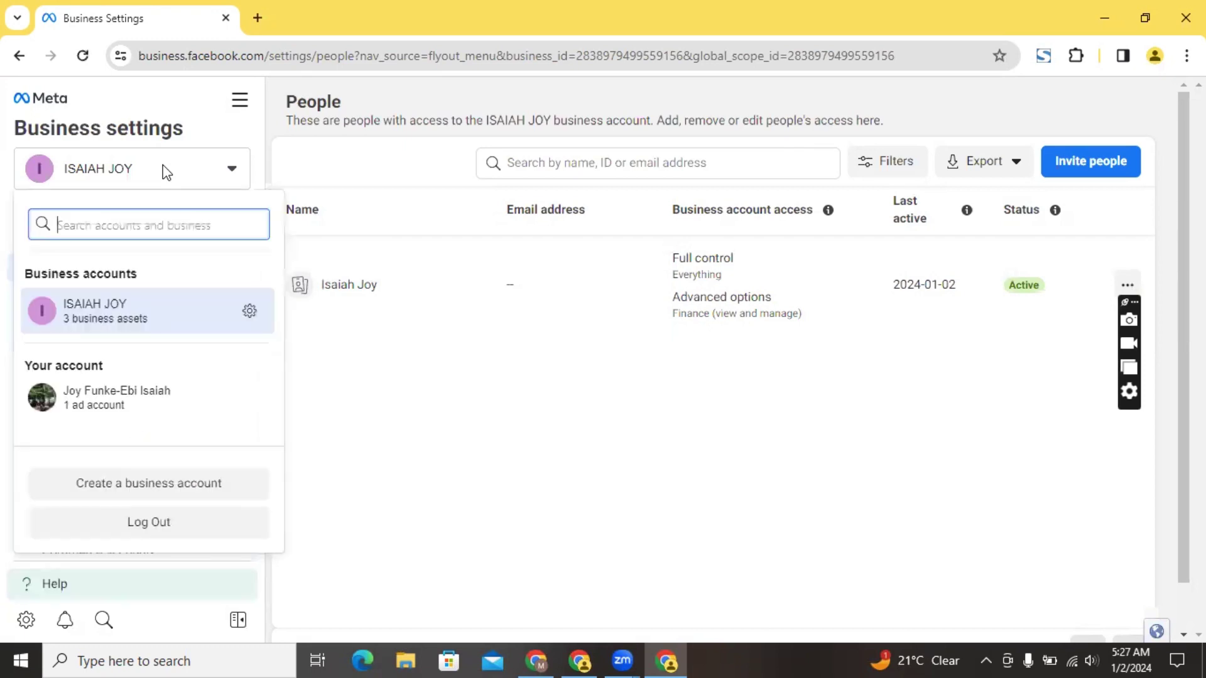
click(164, 490)
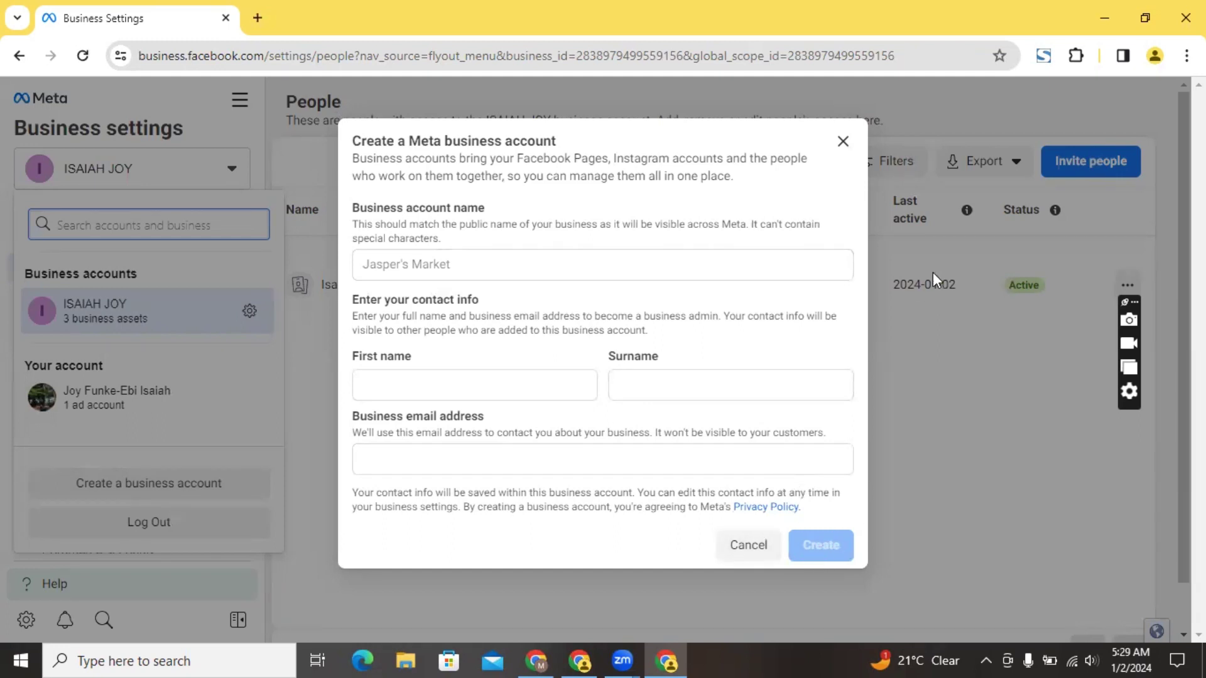
Close the Create a Meta business account dialog and the account switcher without saving
key(Escape)
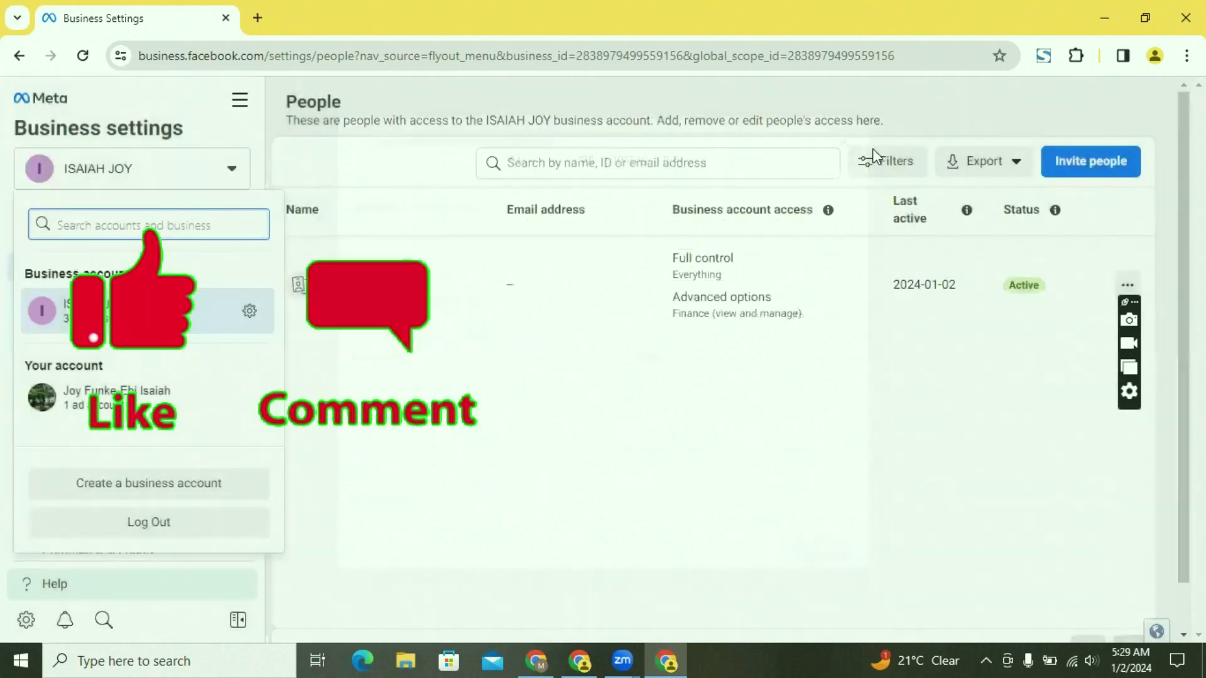
key(Escape)
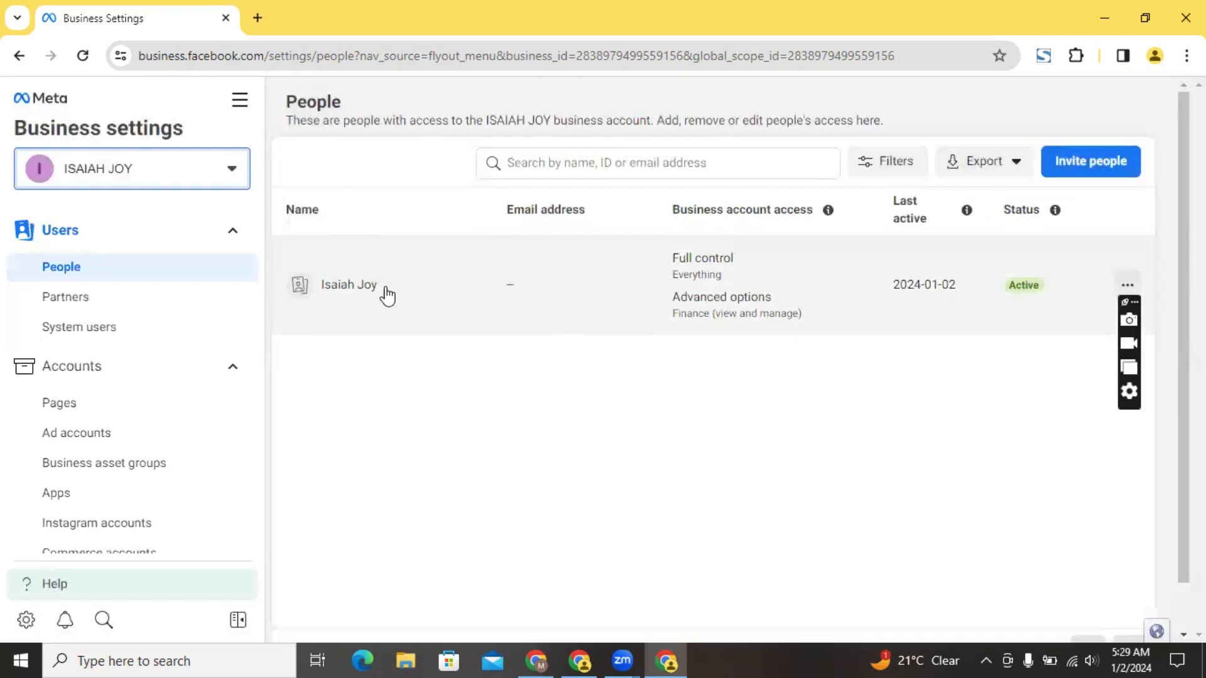
Invite a person by entering their email address, then continue to step 2 of 3
click(1078, 162)
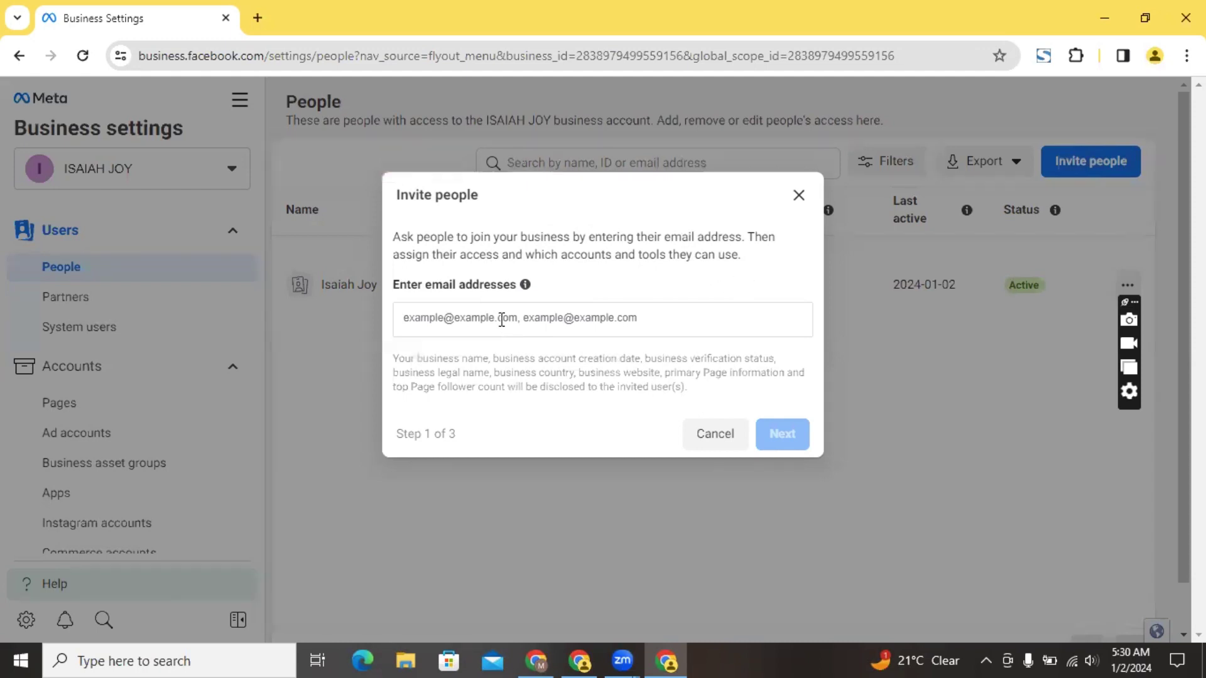
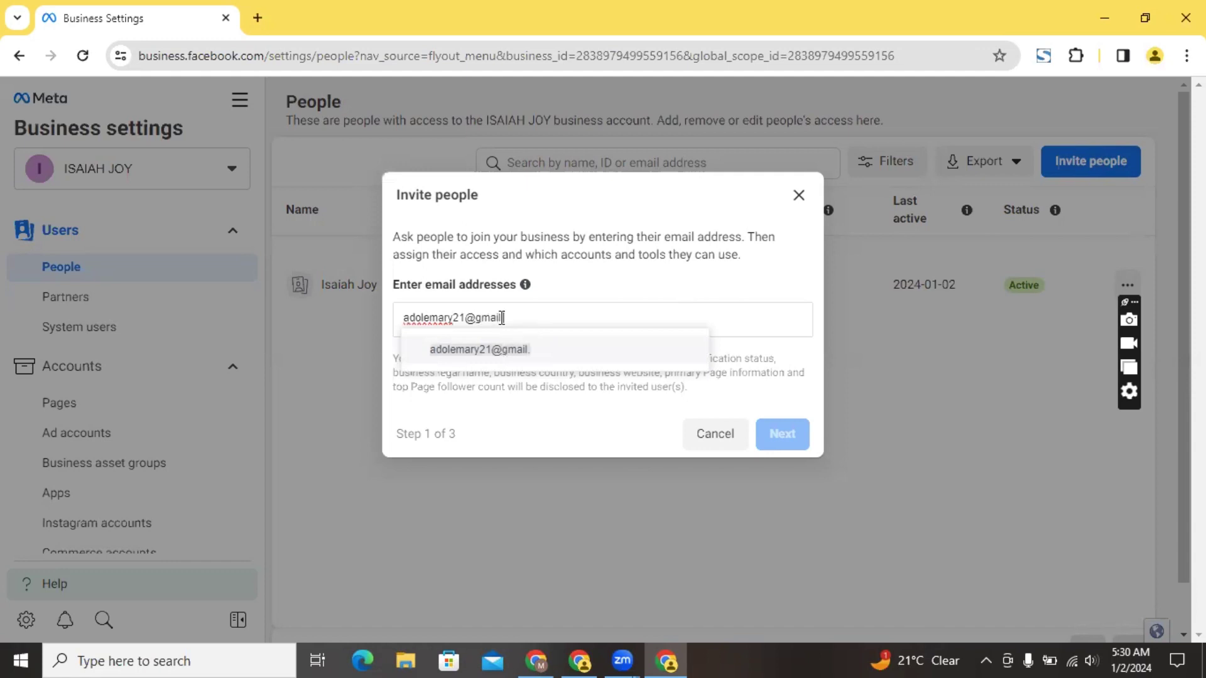
click(537, 351)
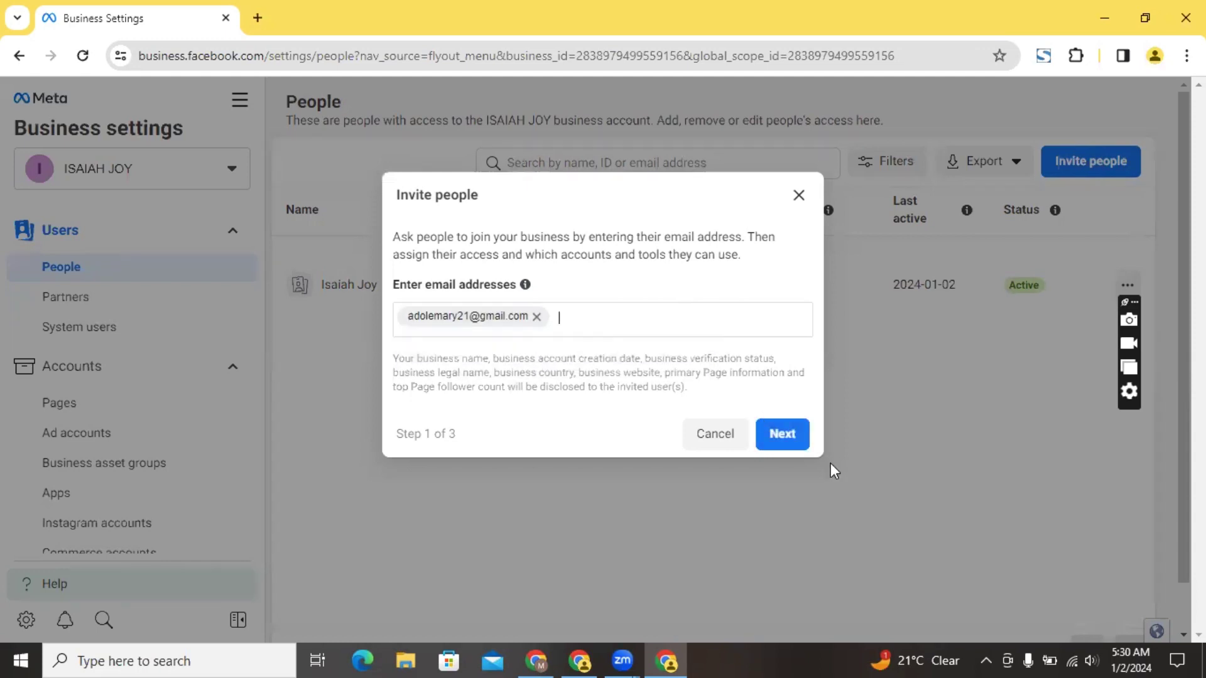
click(782, 435)
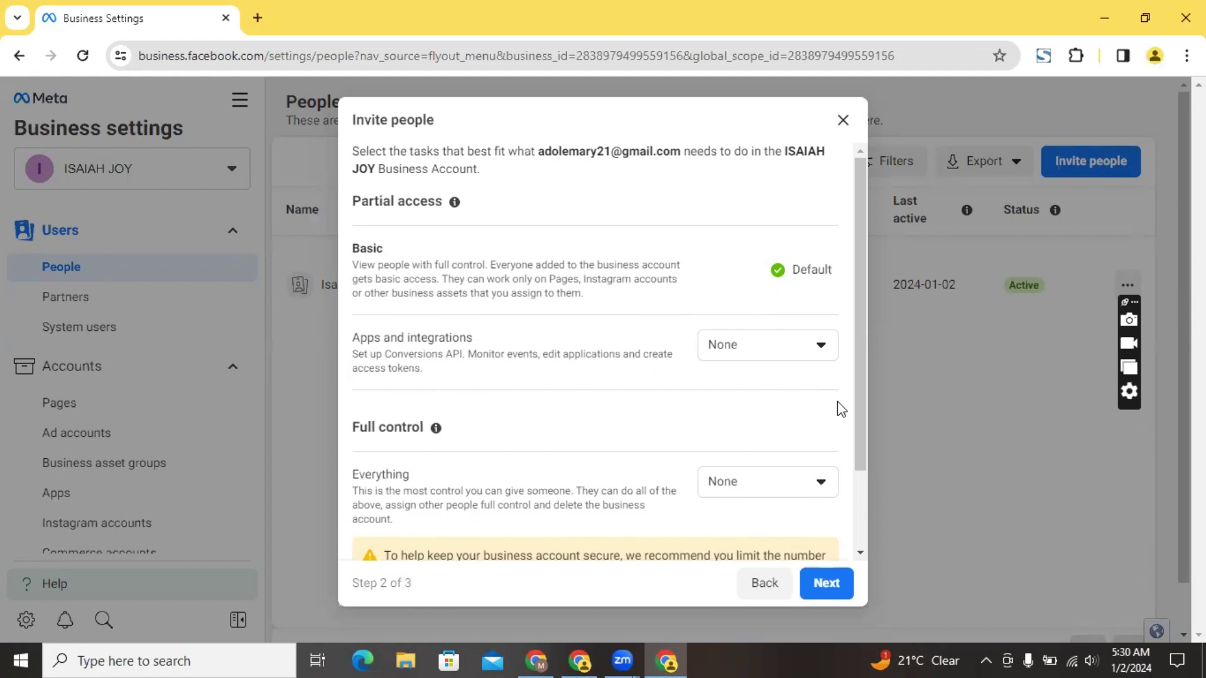
scroll(858, 546, down, 3)
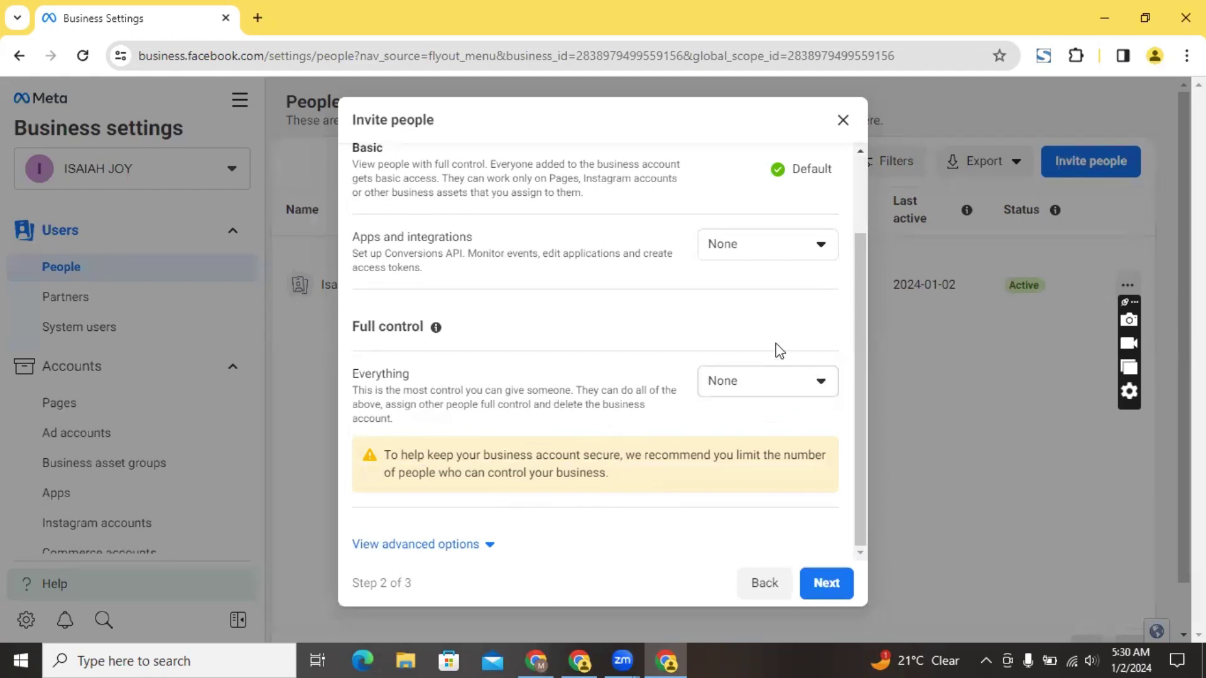
click(779, 394)
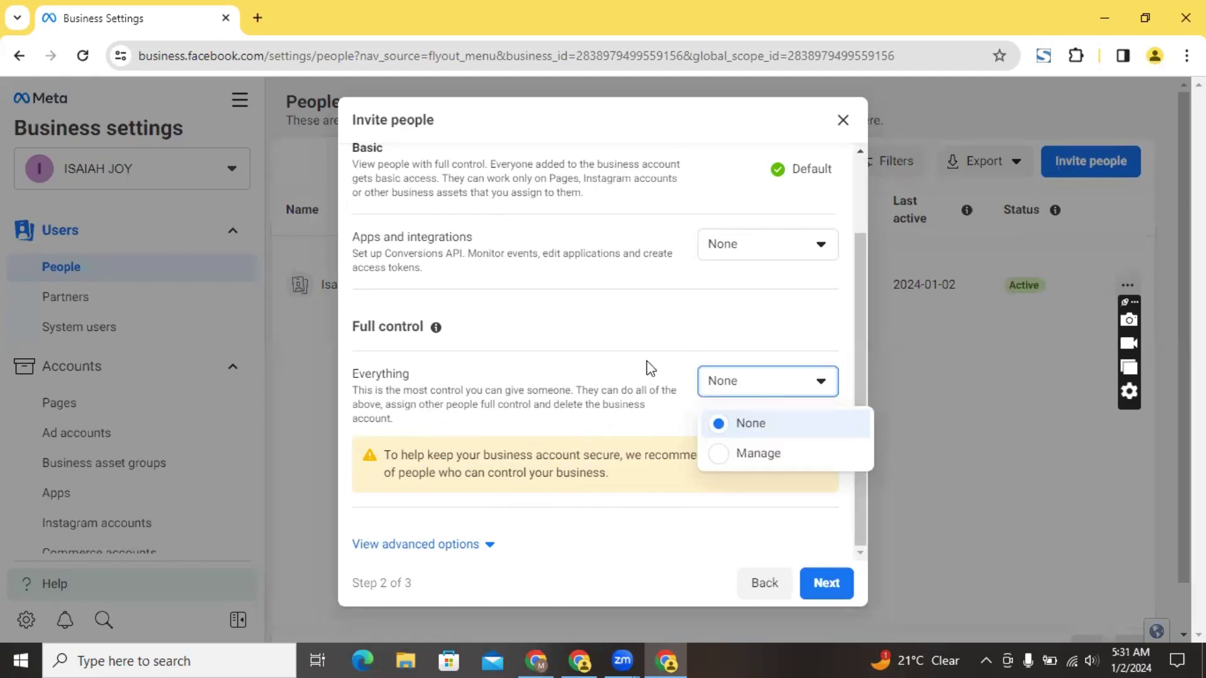
click(621, 358)
scroll(858, 175, up, 2)
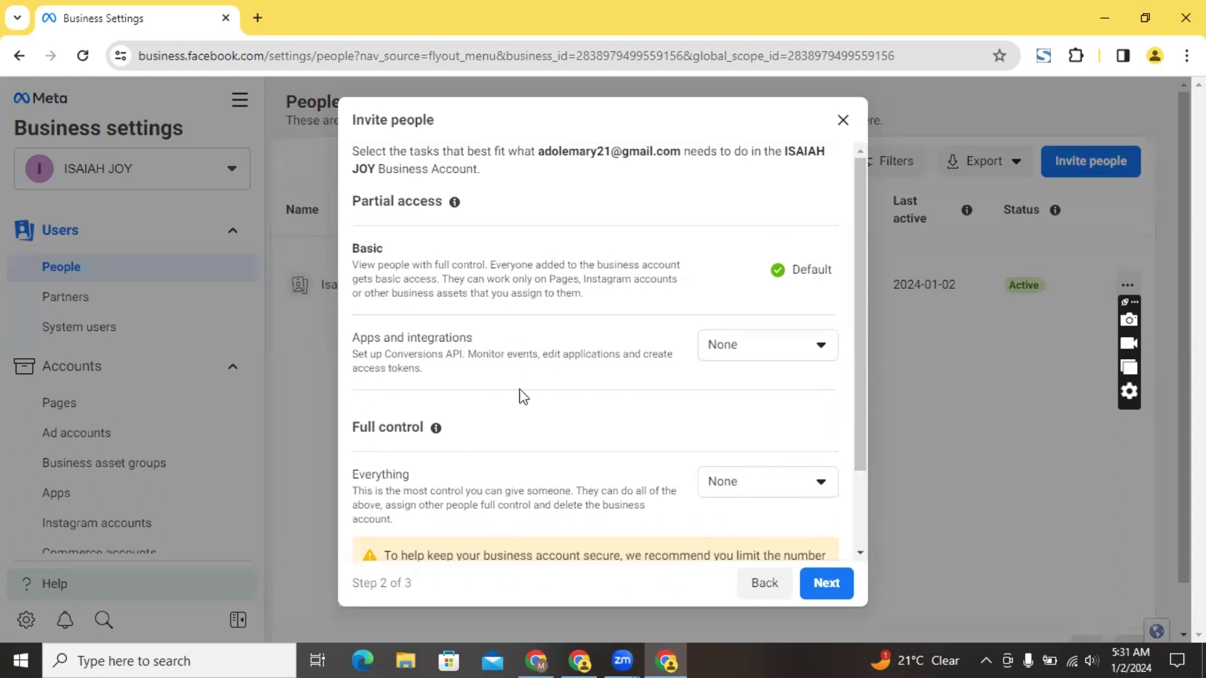
scroll(861, 552, down, 3)
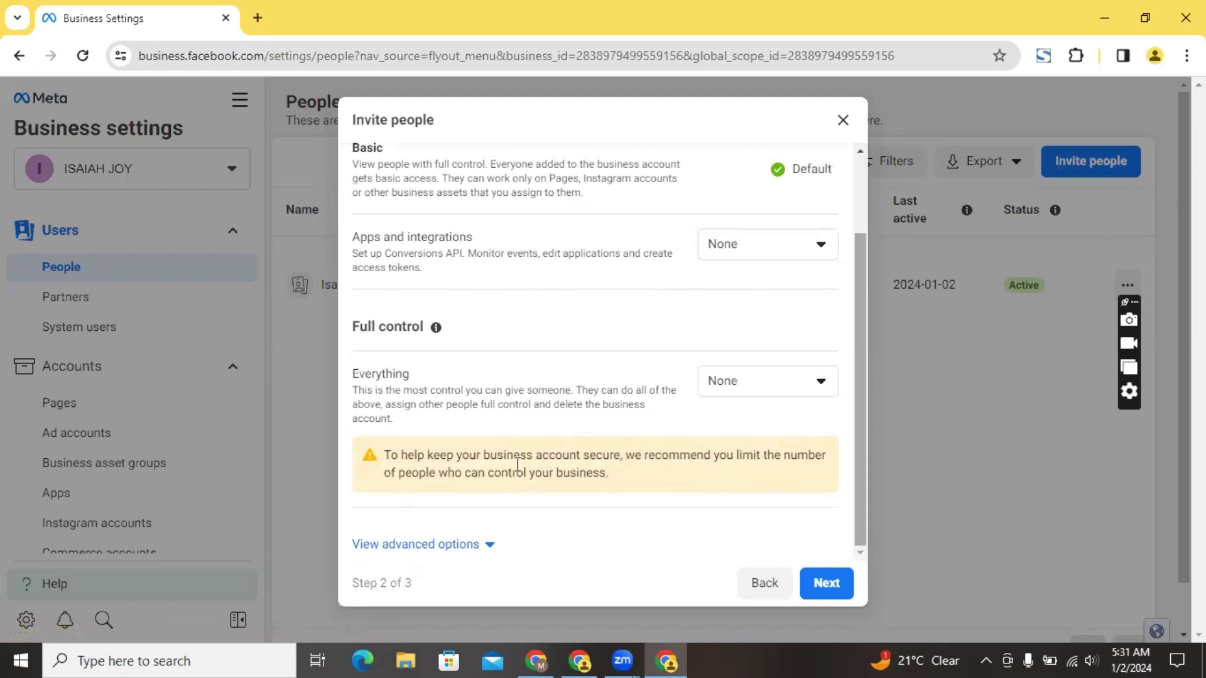
Expand the advanced access options and set Apps and integrations to View and manage
click(491, 547)
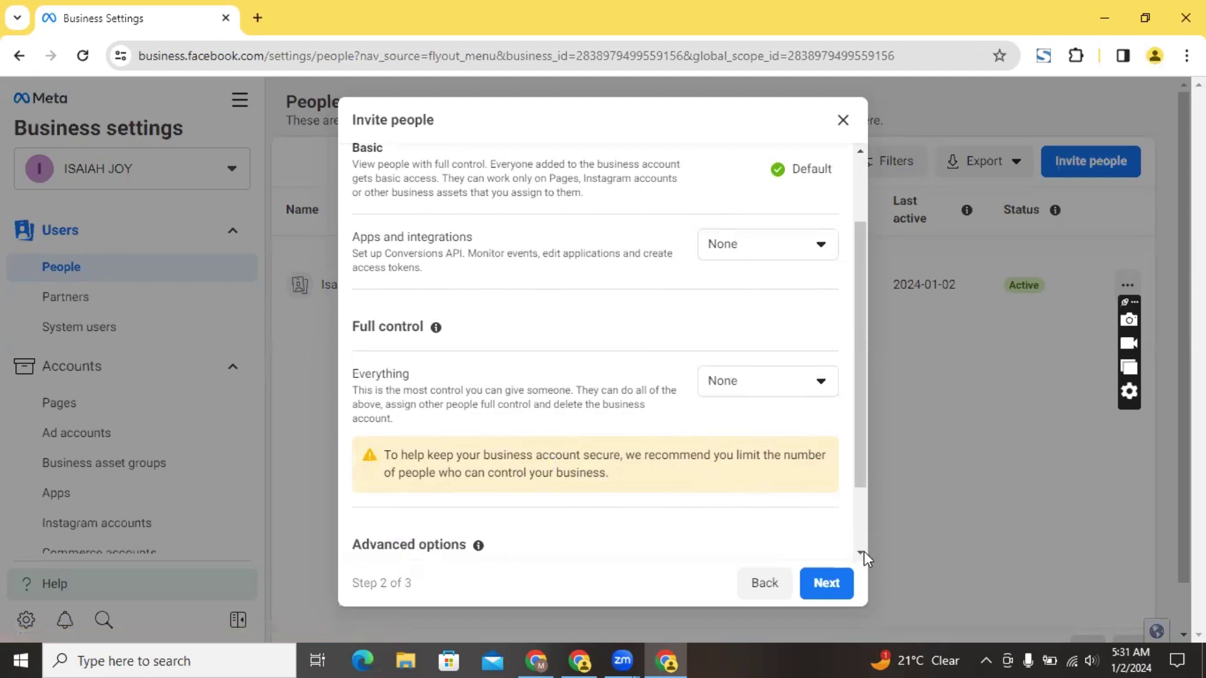
scroll(857, 549, down, 2)
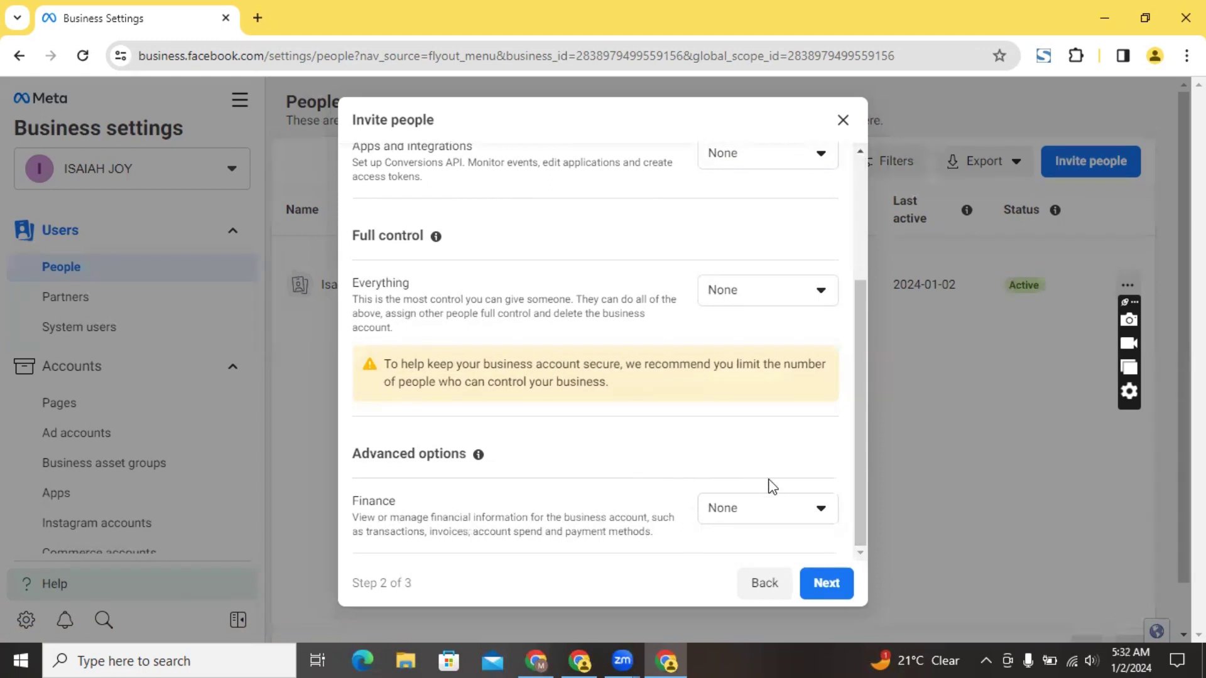
click(749, 512)
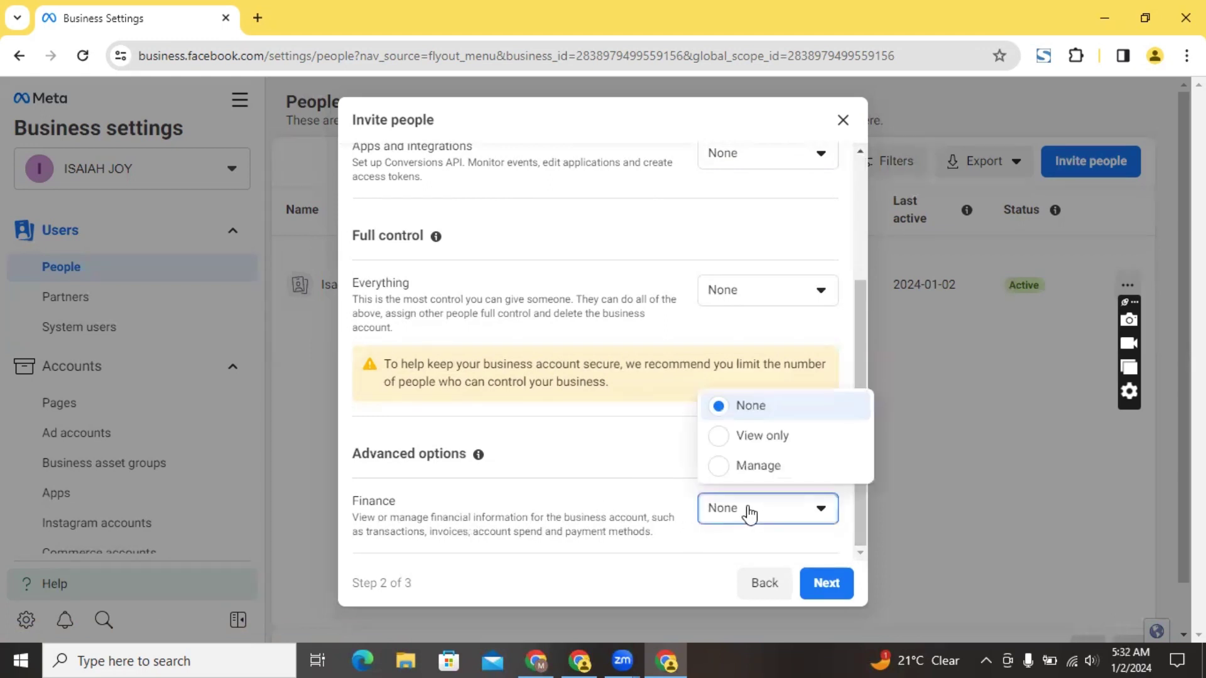
click(668, 446)
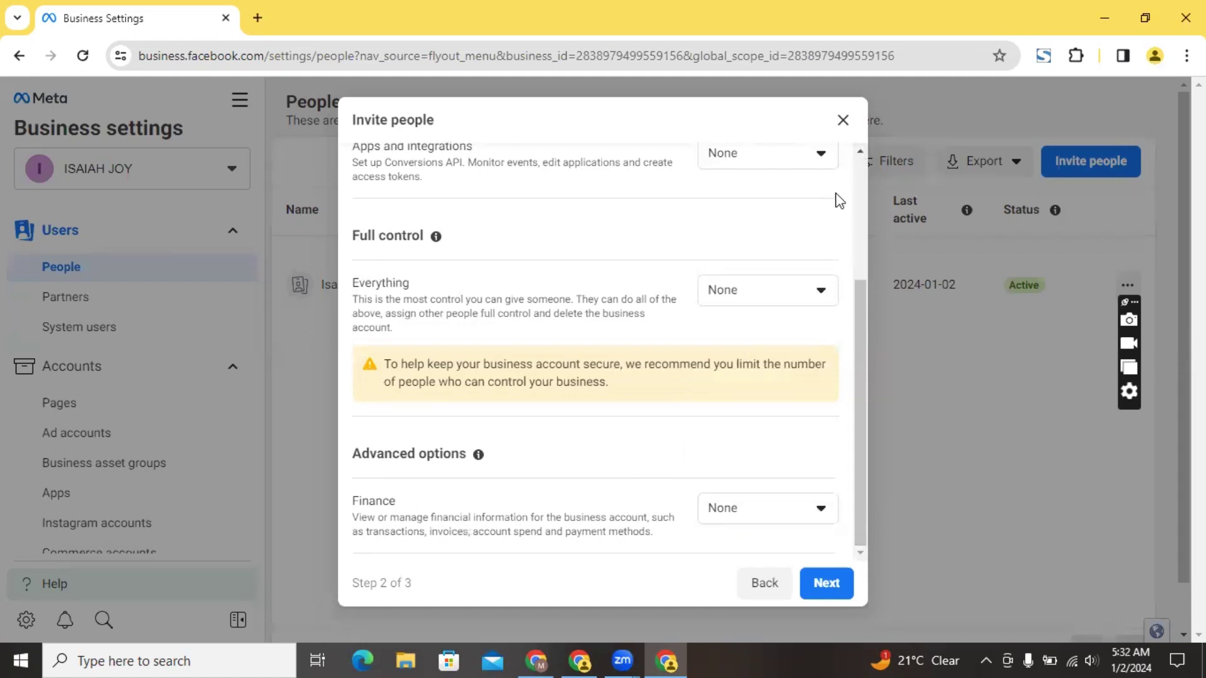
scroll(859, 198, up, 3)
scroll(857, 194, up, 1)
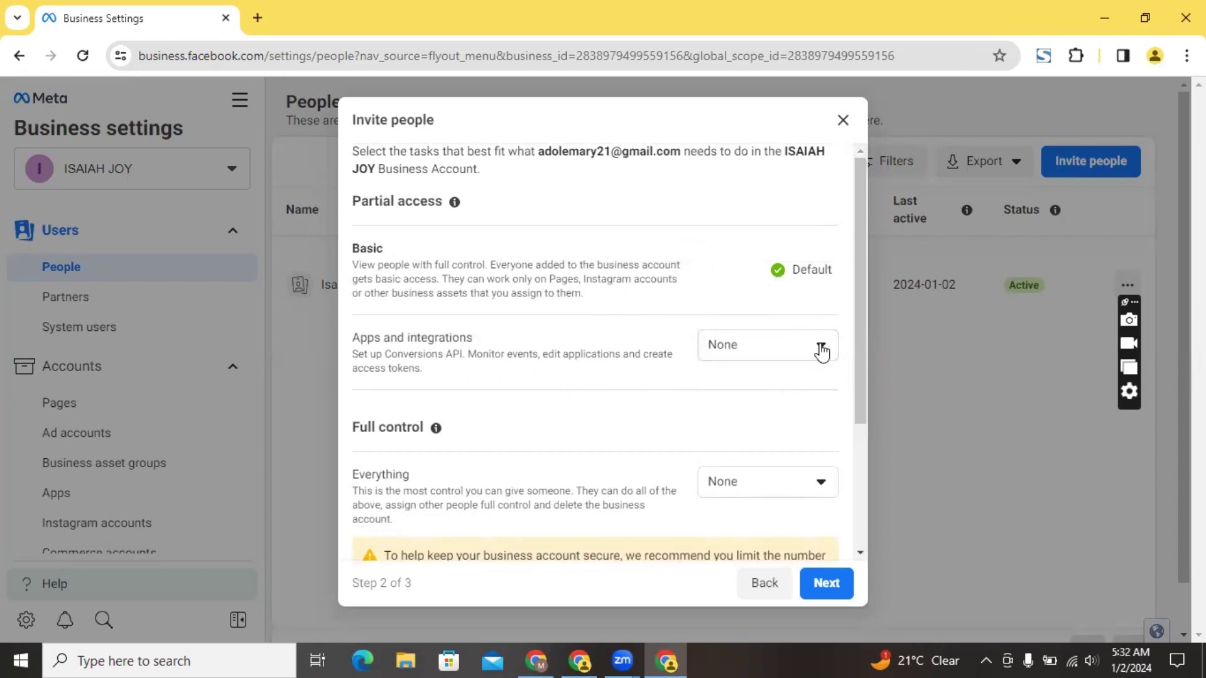
click(780, 353)
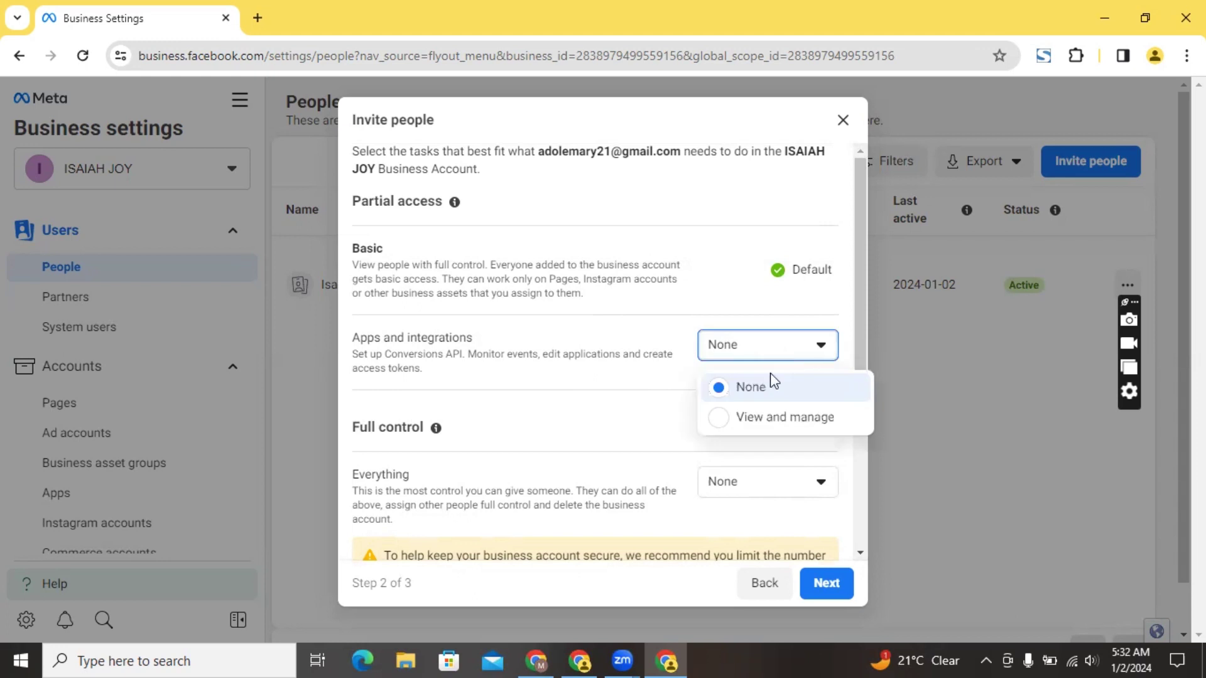
click(726, 426)
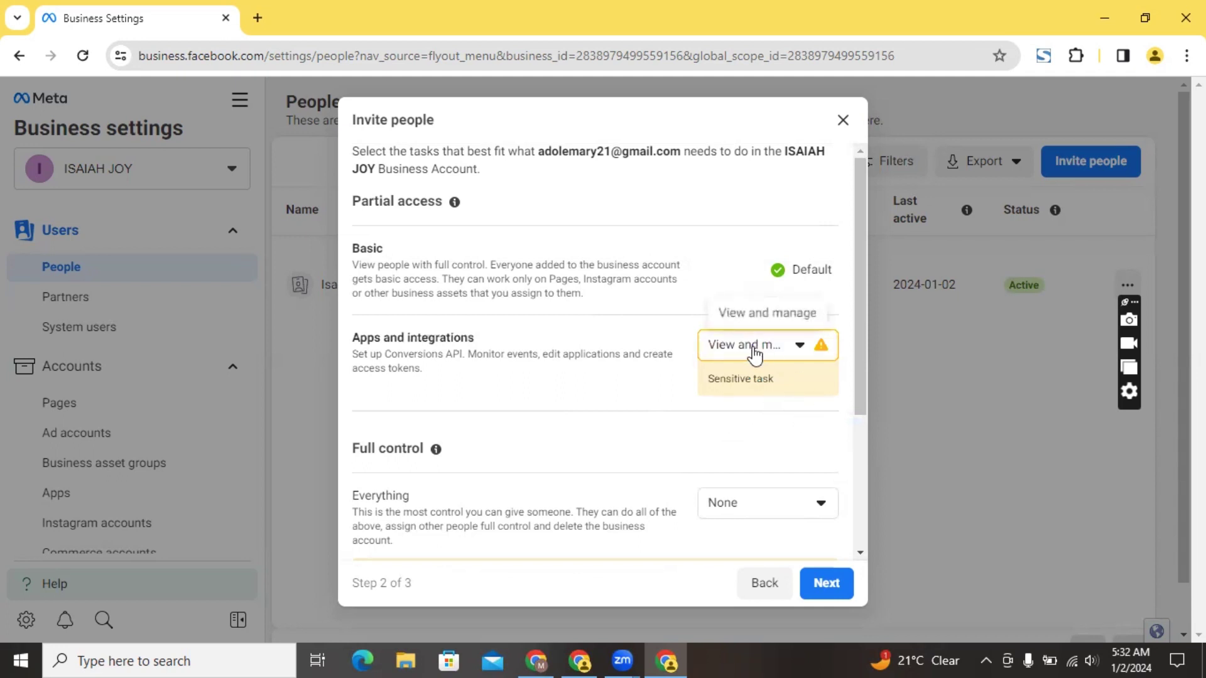
click(756, 355)
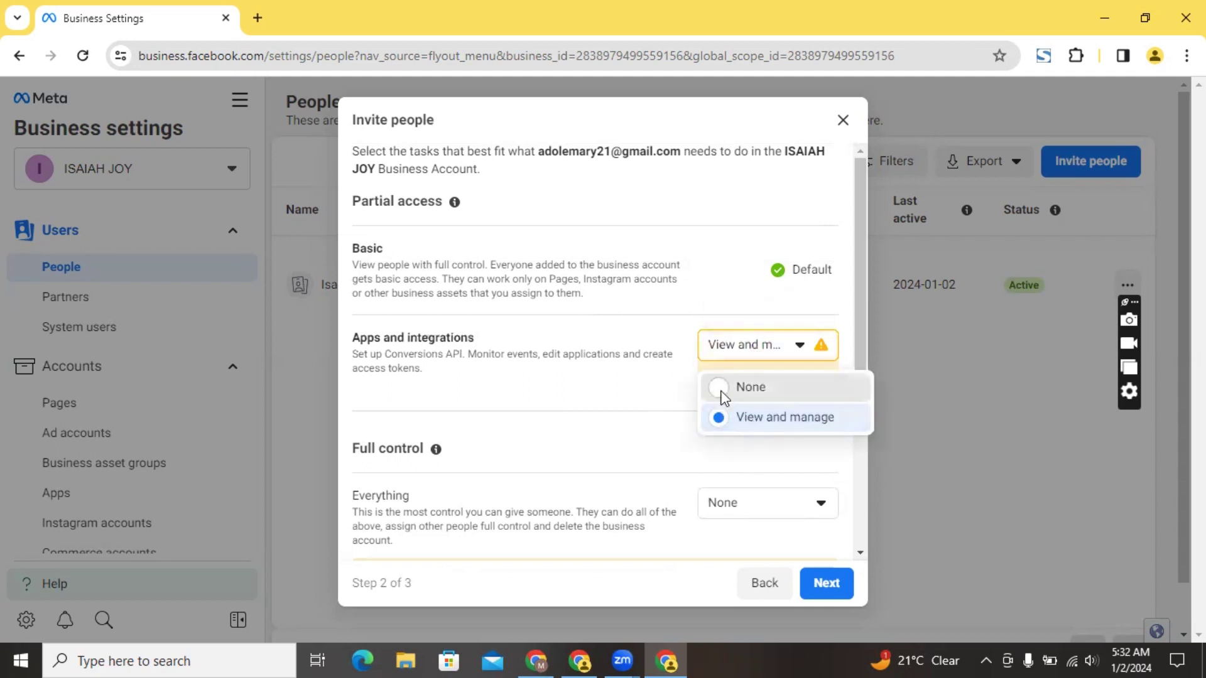
click(724, 395)
click(733, 349)
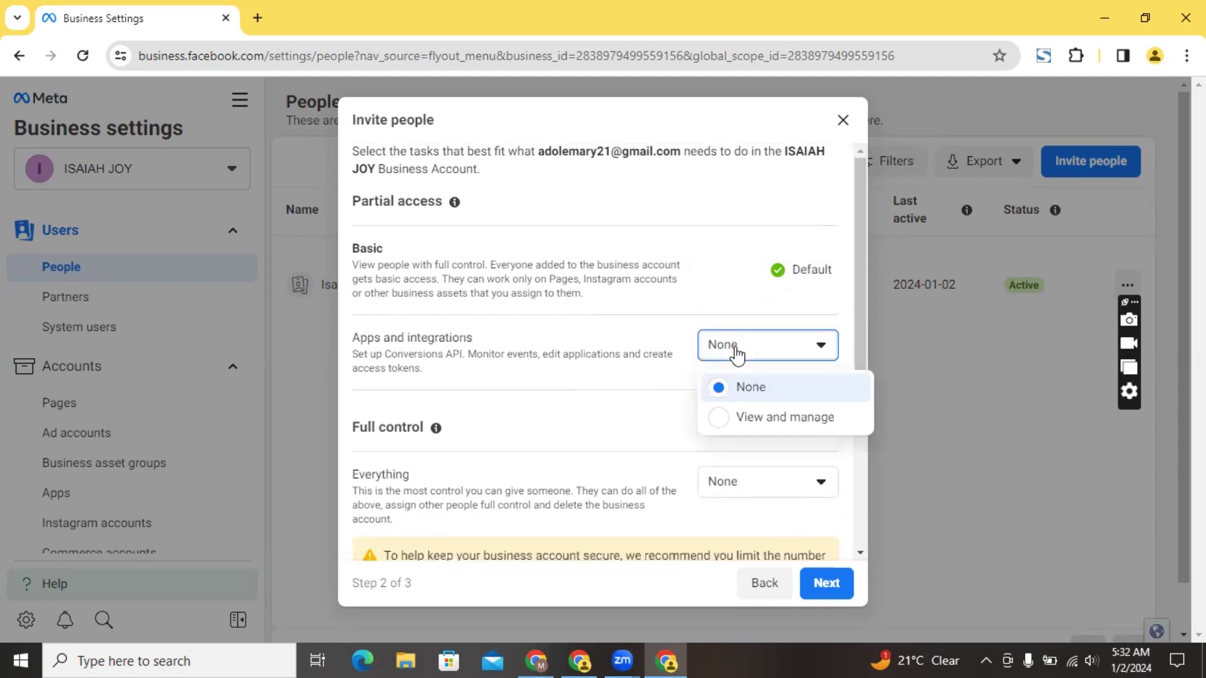
click(717, 420)
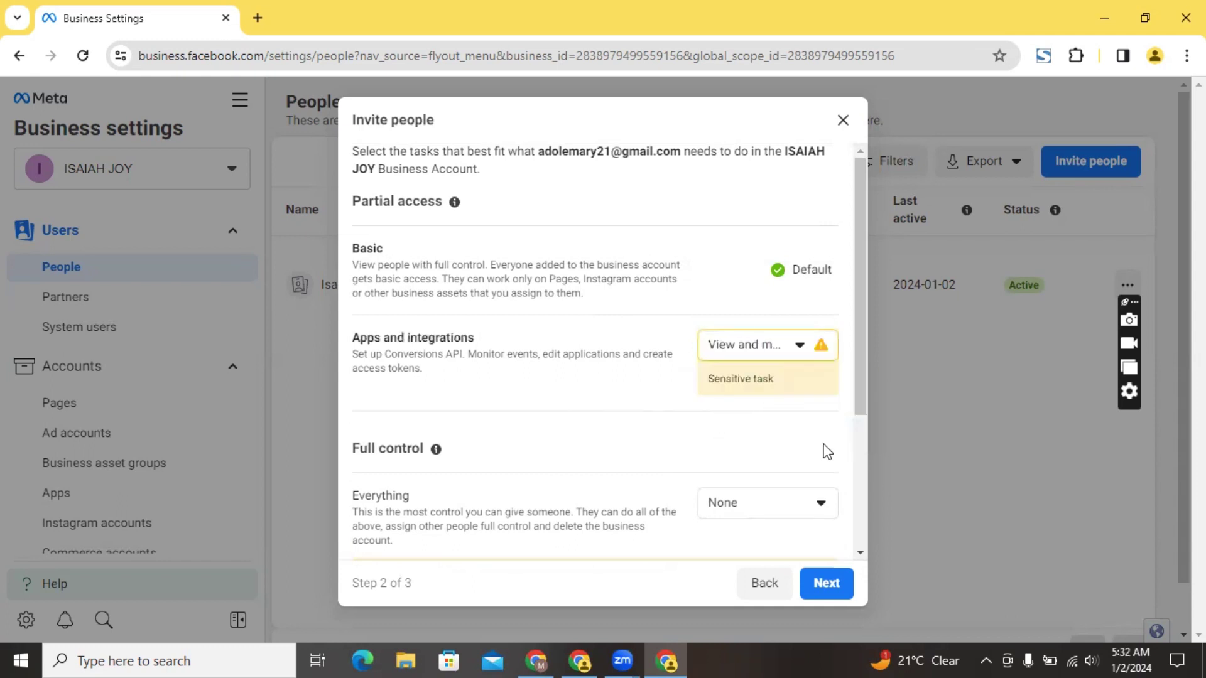
Set both Everything and Finance access to Manage, then continue to asset assignment
scroll(866, 531, down, 3)
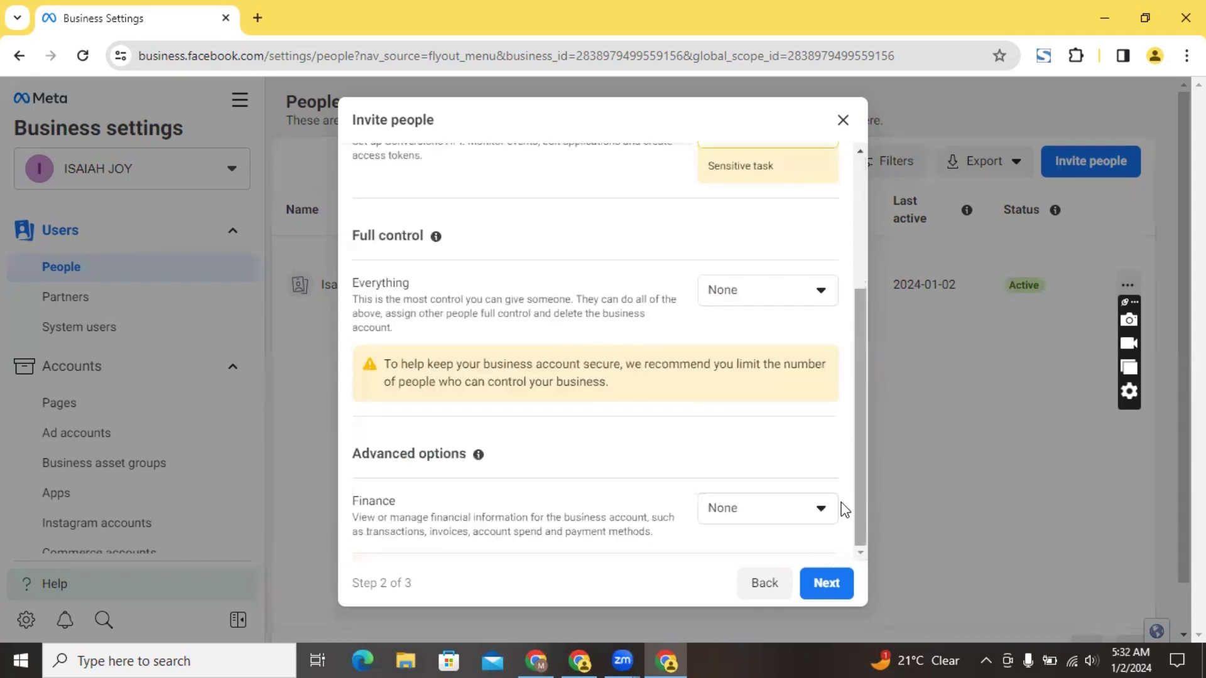
click(776, 290)
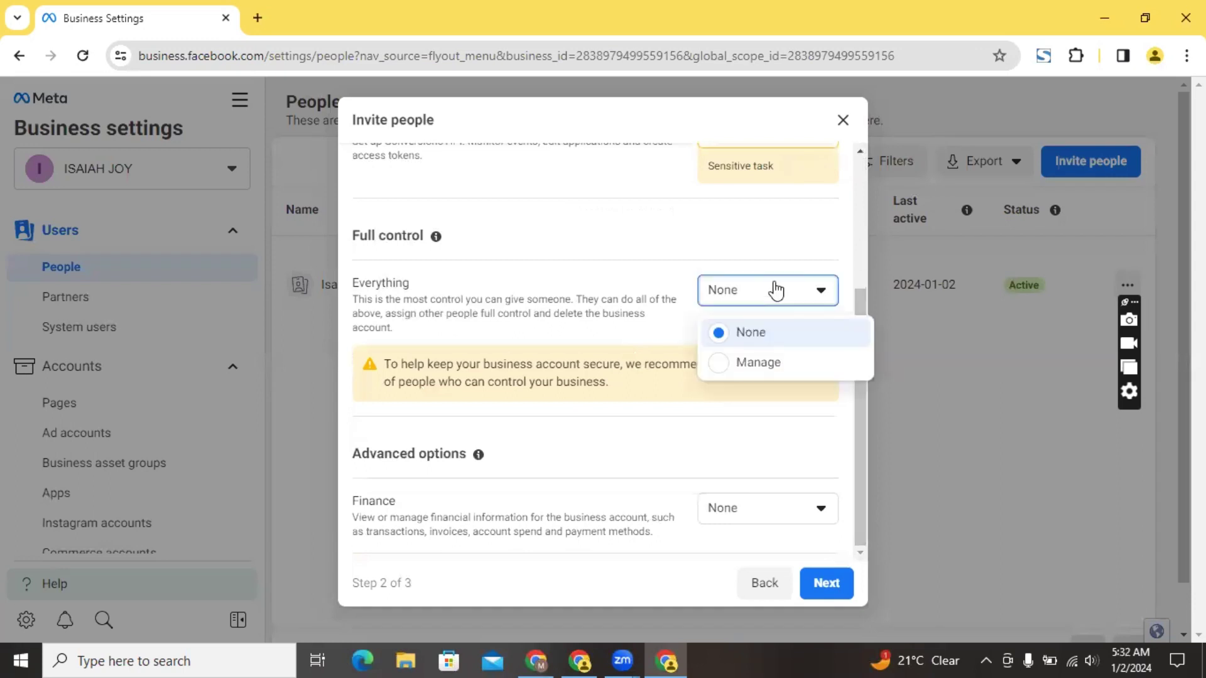
click(722, 368)
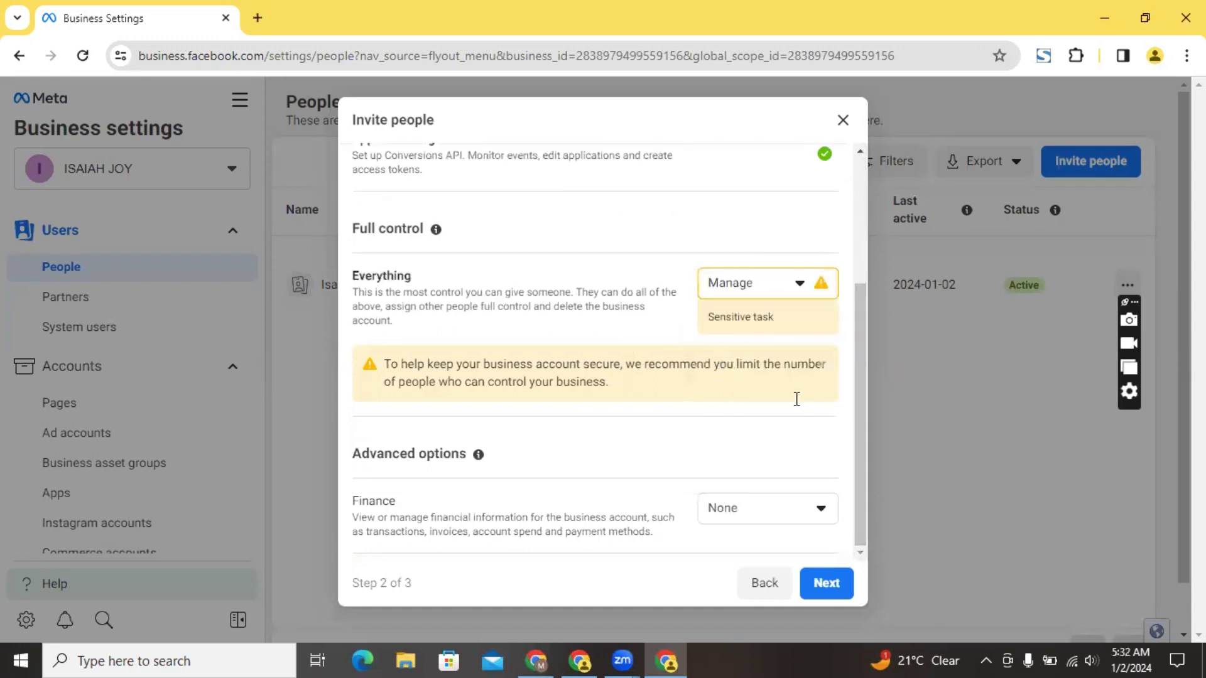
click(769, 519)
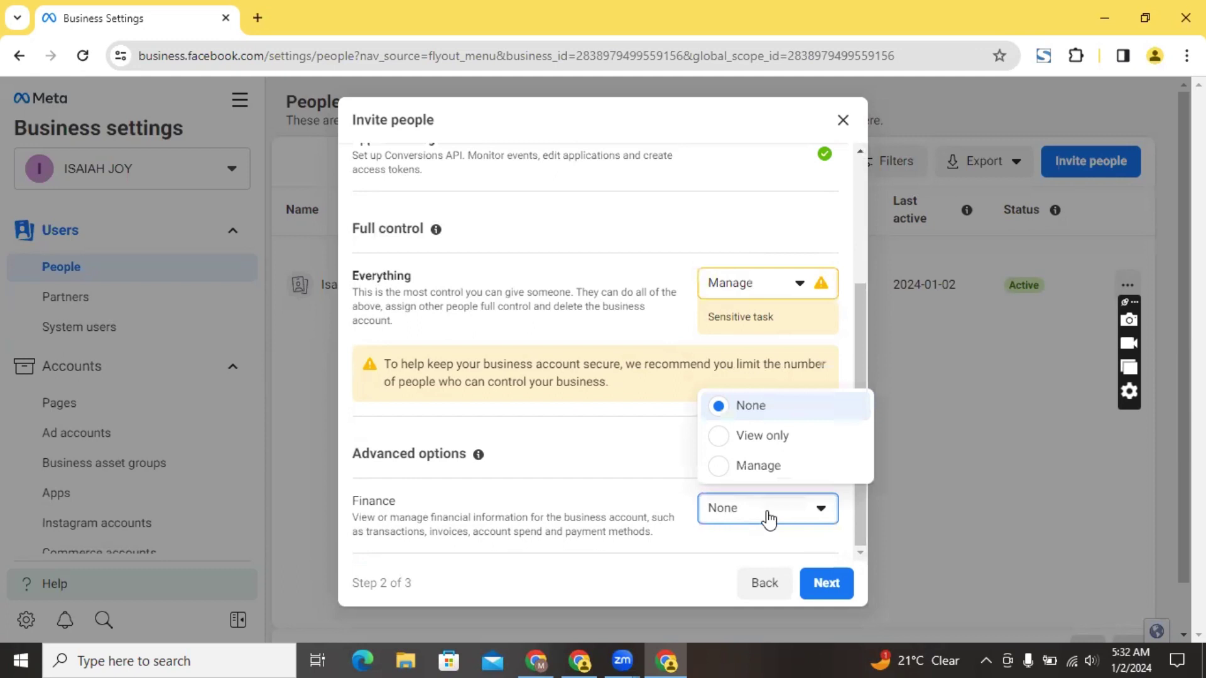
click(731, 468)
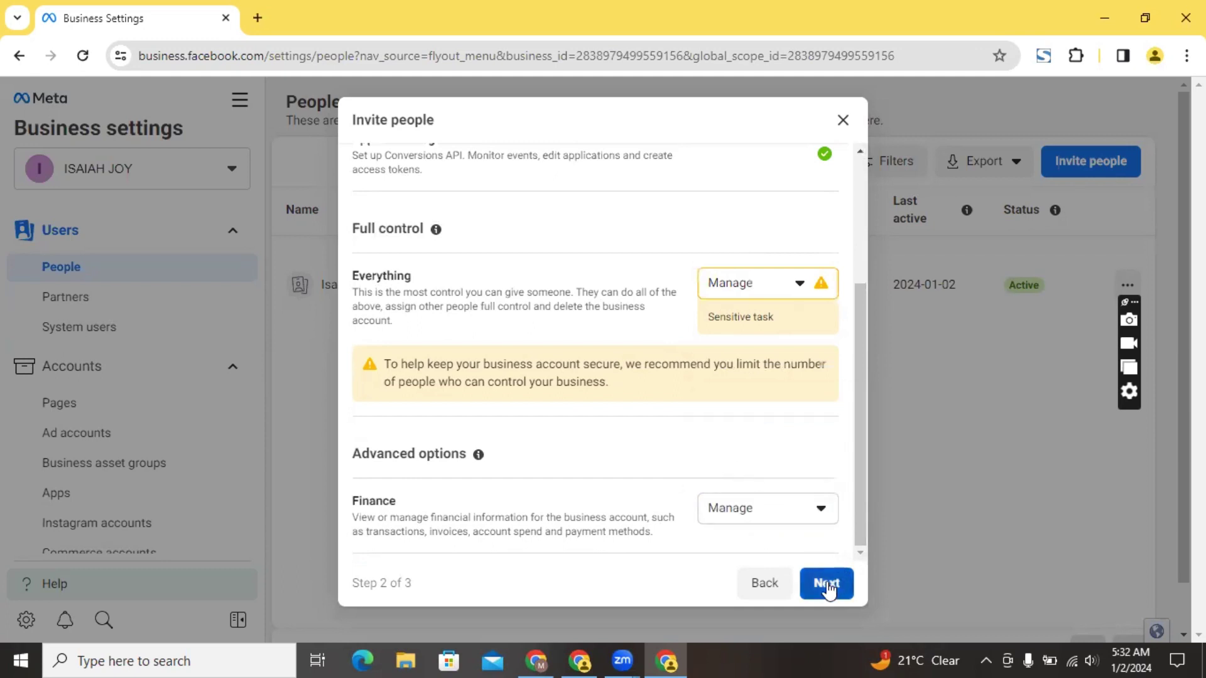
click(827, 584)
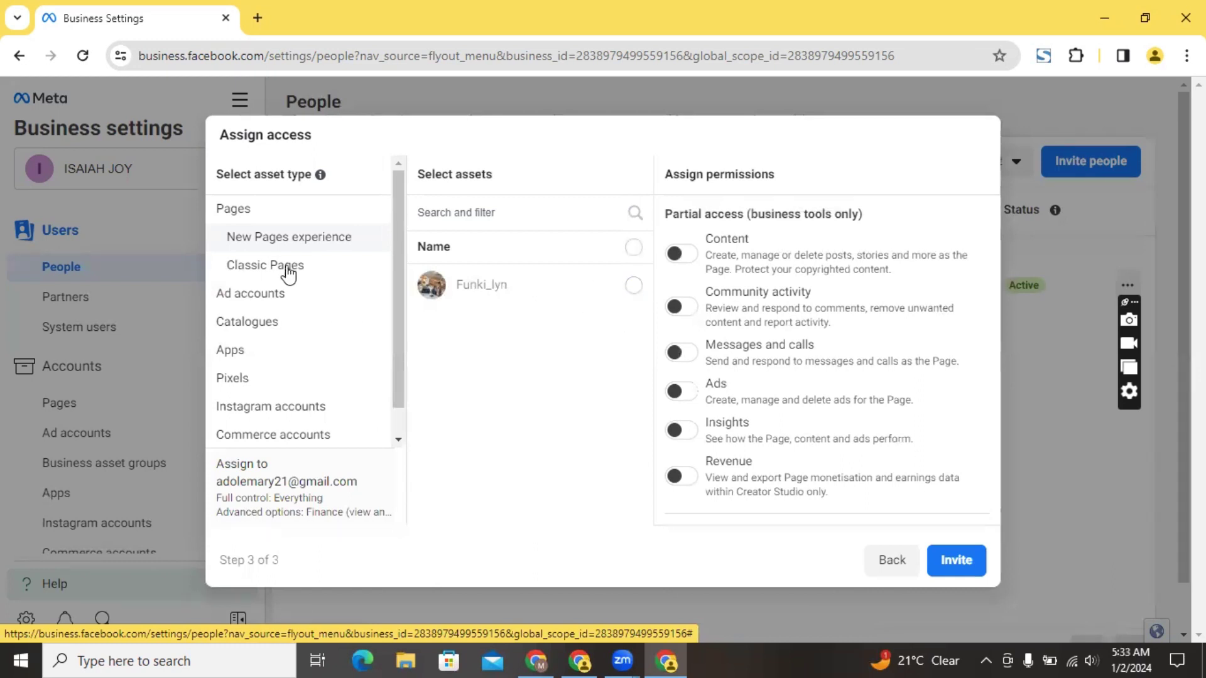
click(264, 267)
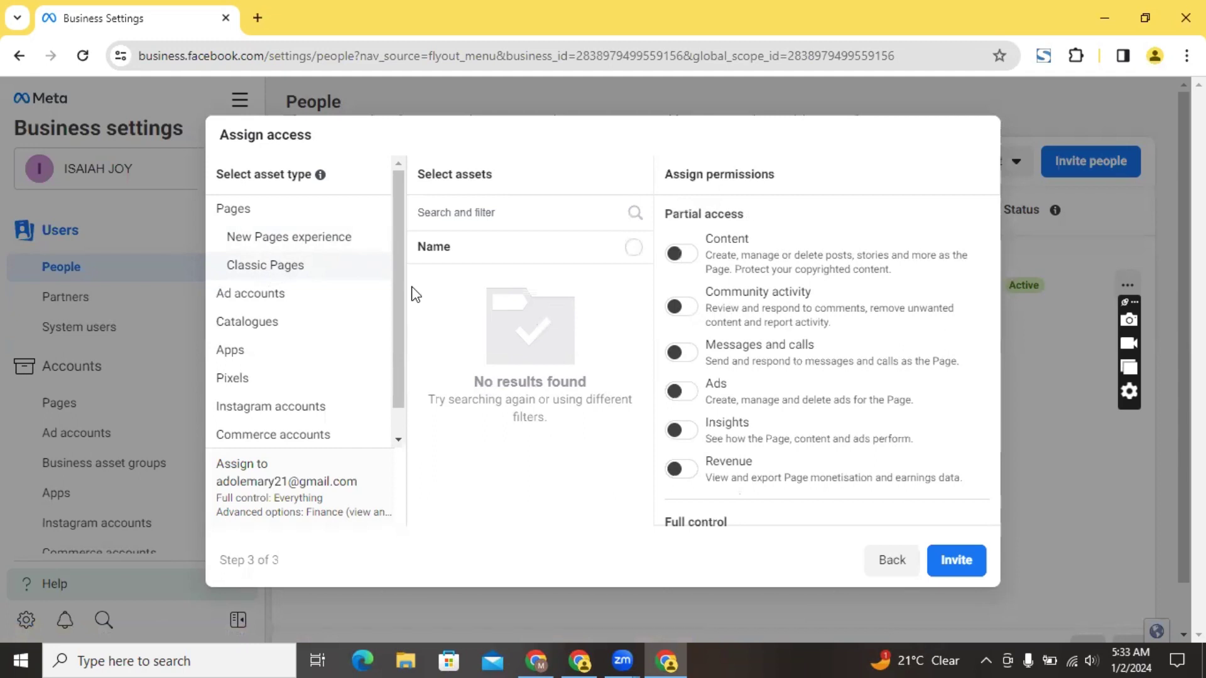
click(286, 250)
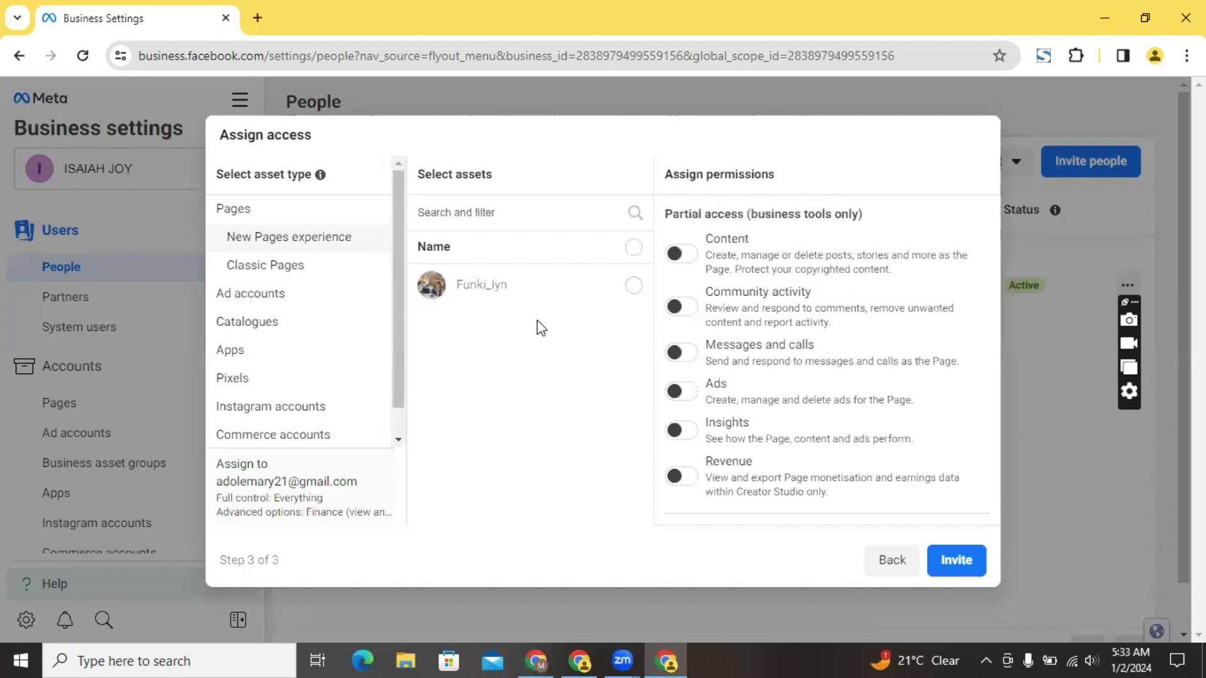
Select the business's Page and grant Full control over Everything on it
click(636, 292)
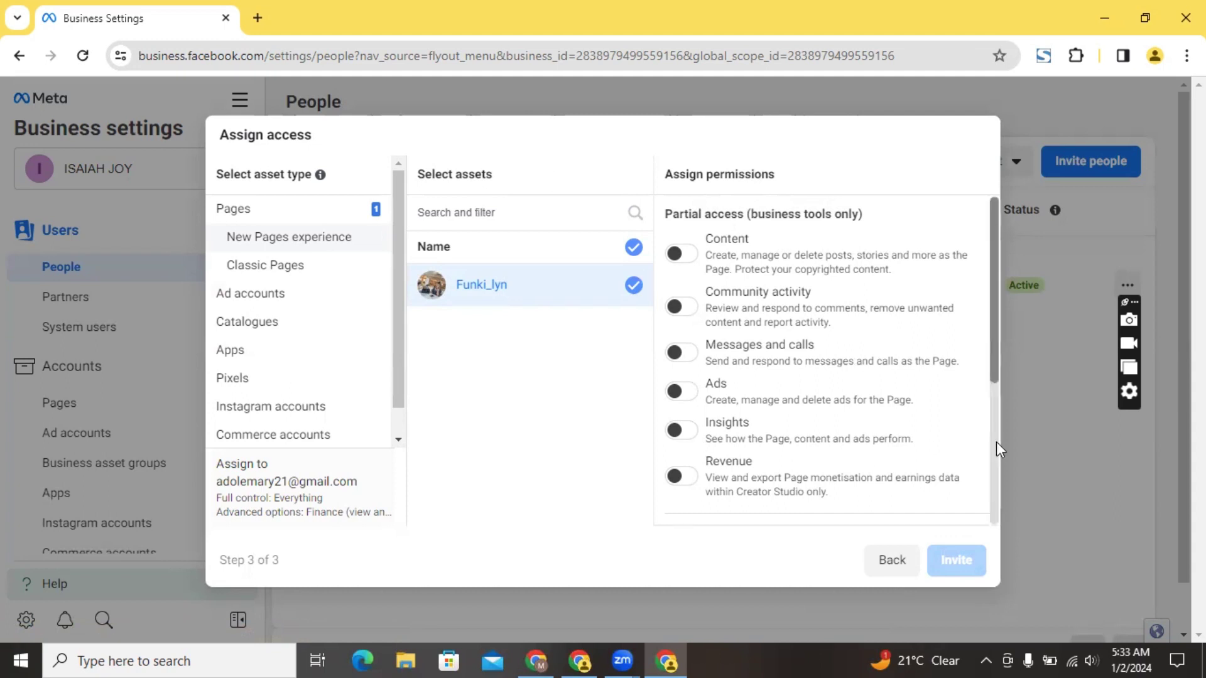
scroll(997, 442, down, 4)
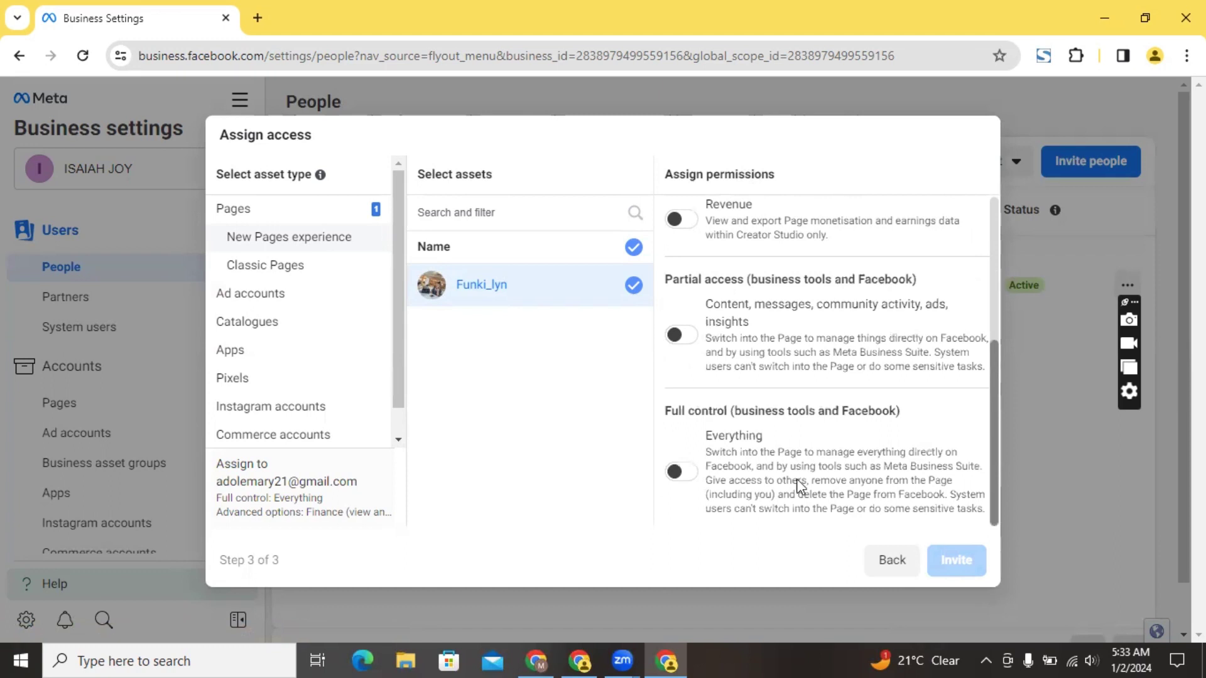
click(691, 476)
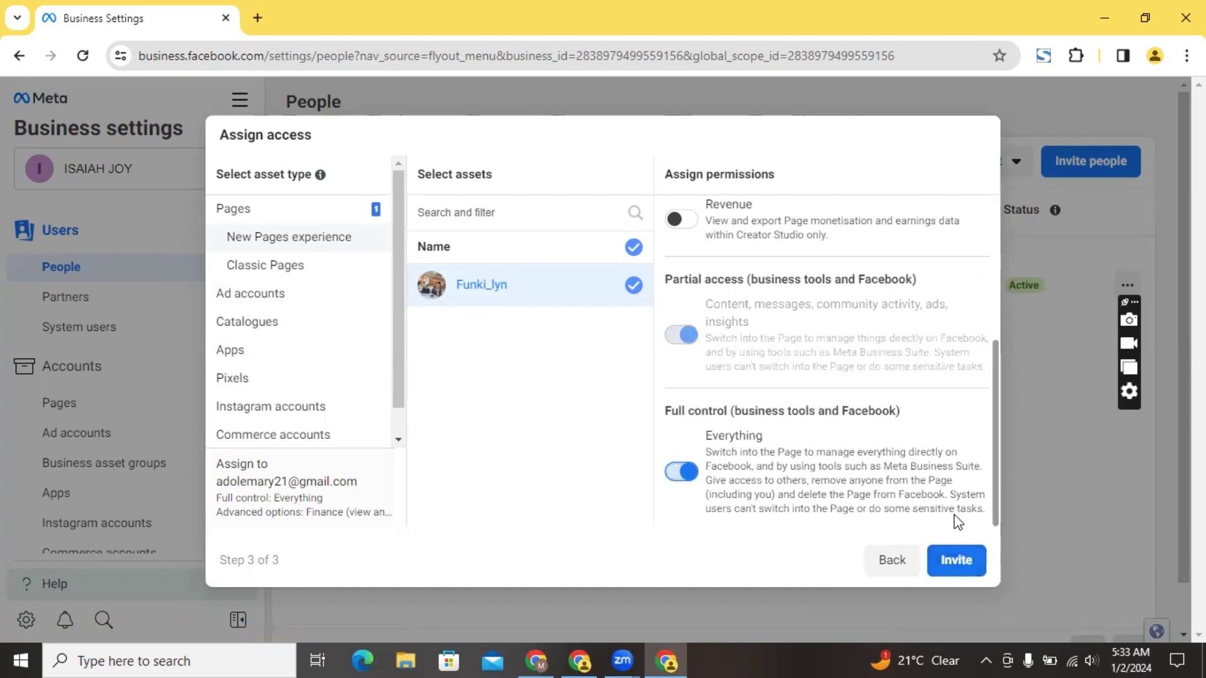
click(257, 300)
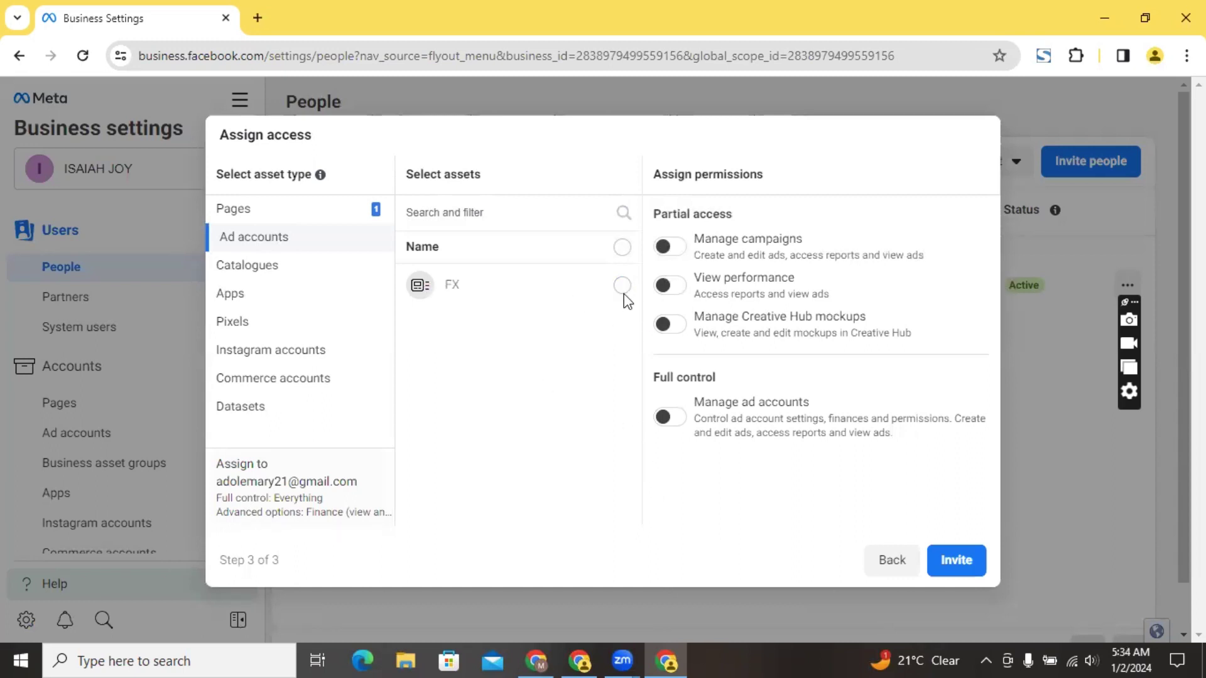
Select ad account FX and enable full control to manage ad accounts
click(621, 286)
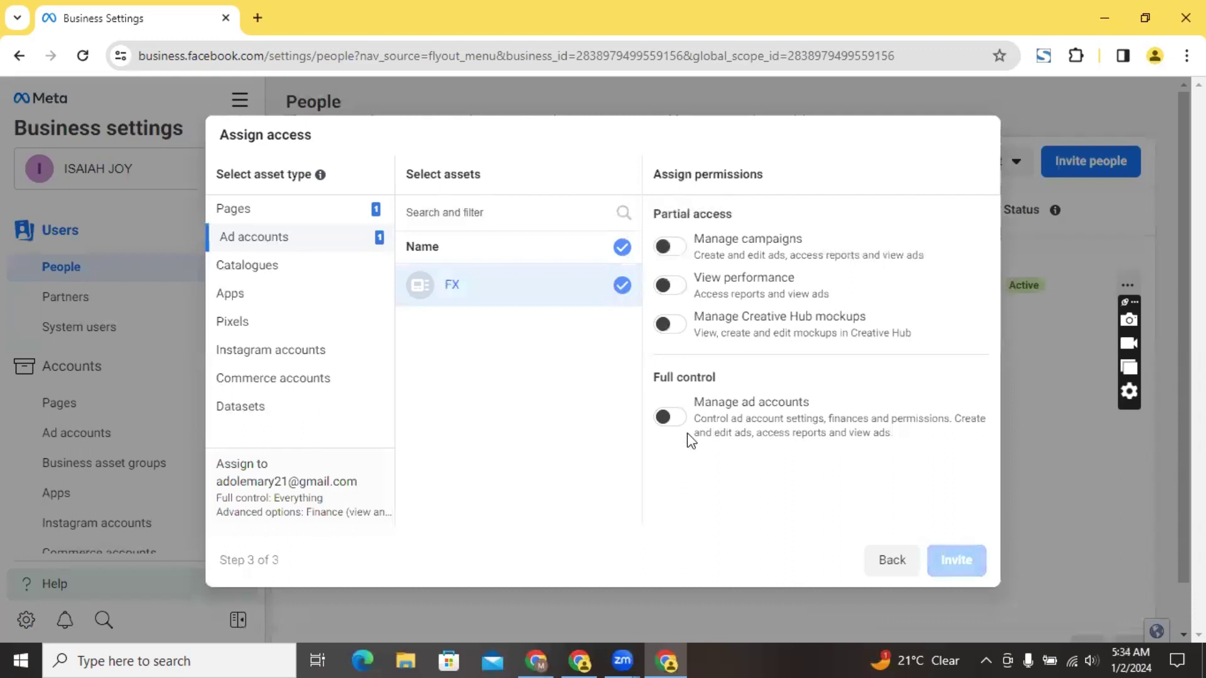
click(669, 419)
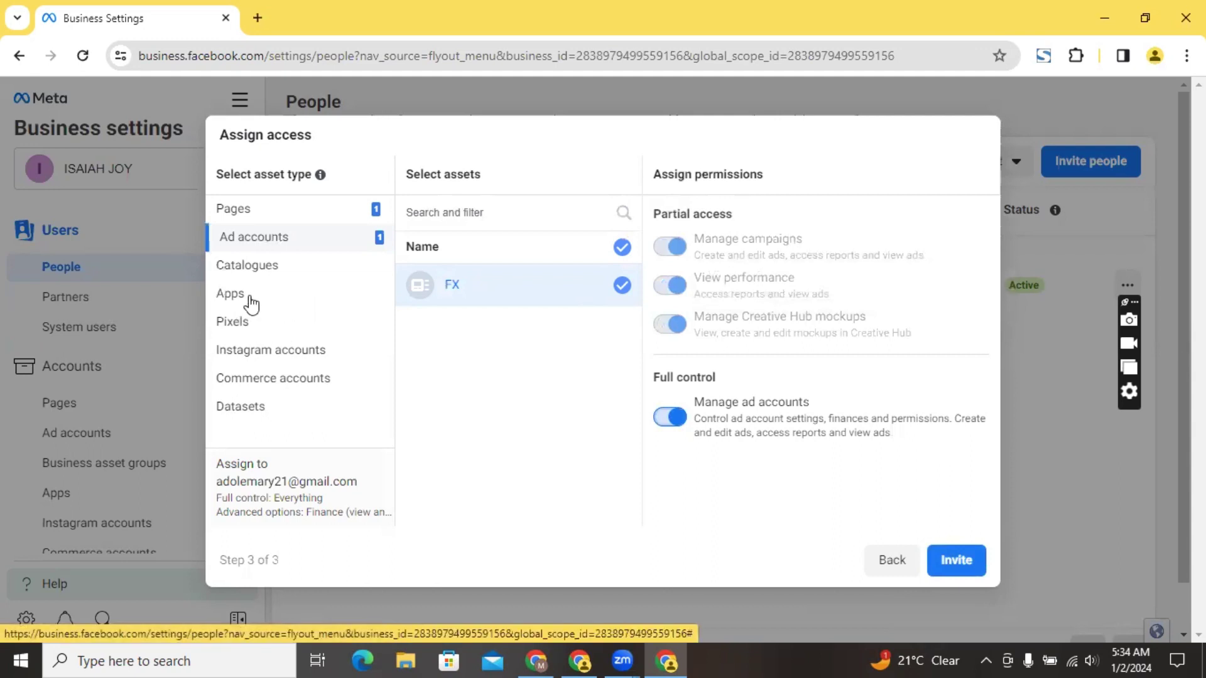
Check the Catalogues, Apps and Pixels lists for assignable assets, finding none
click(263, 271)
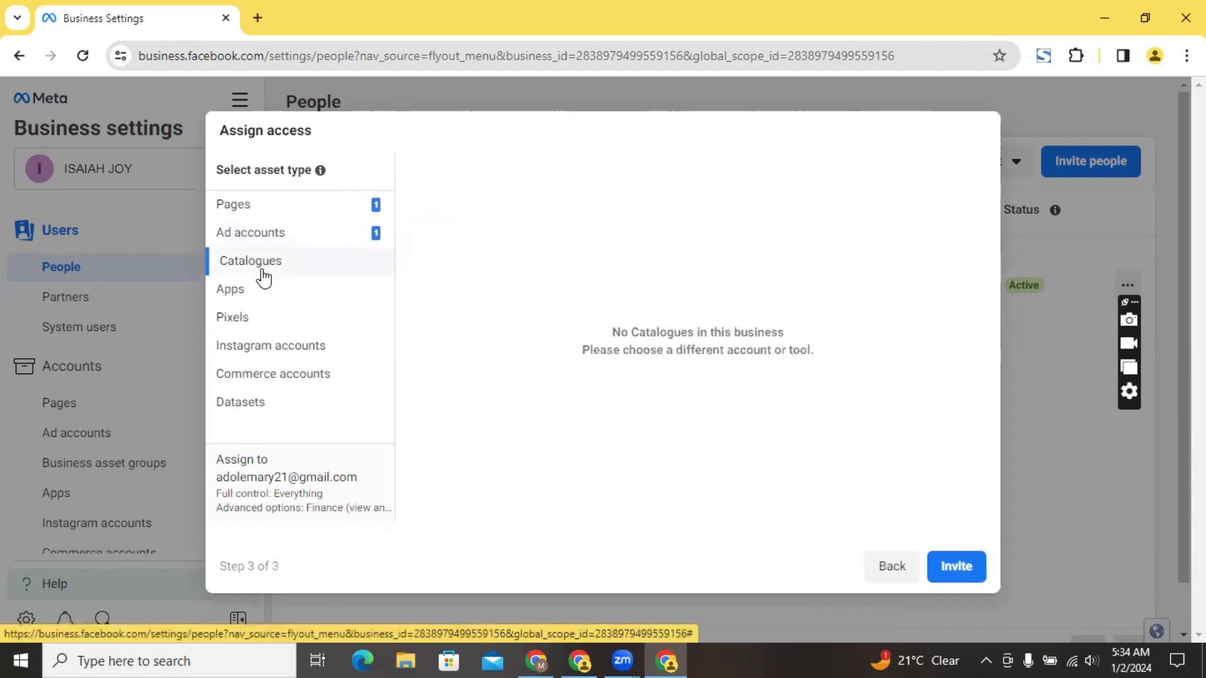
click(246, 303)
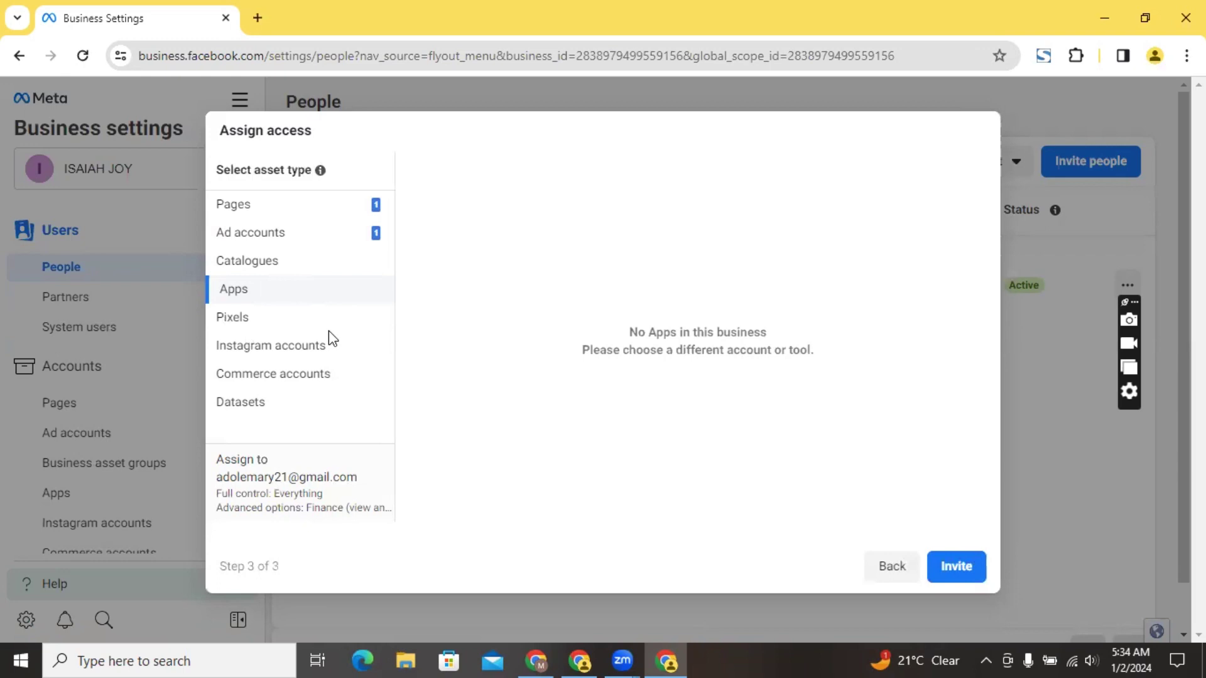
click(232, 322)
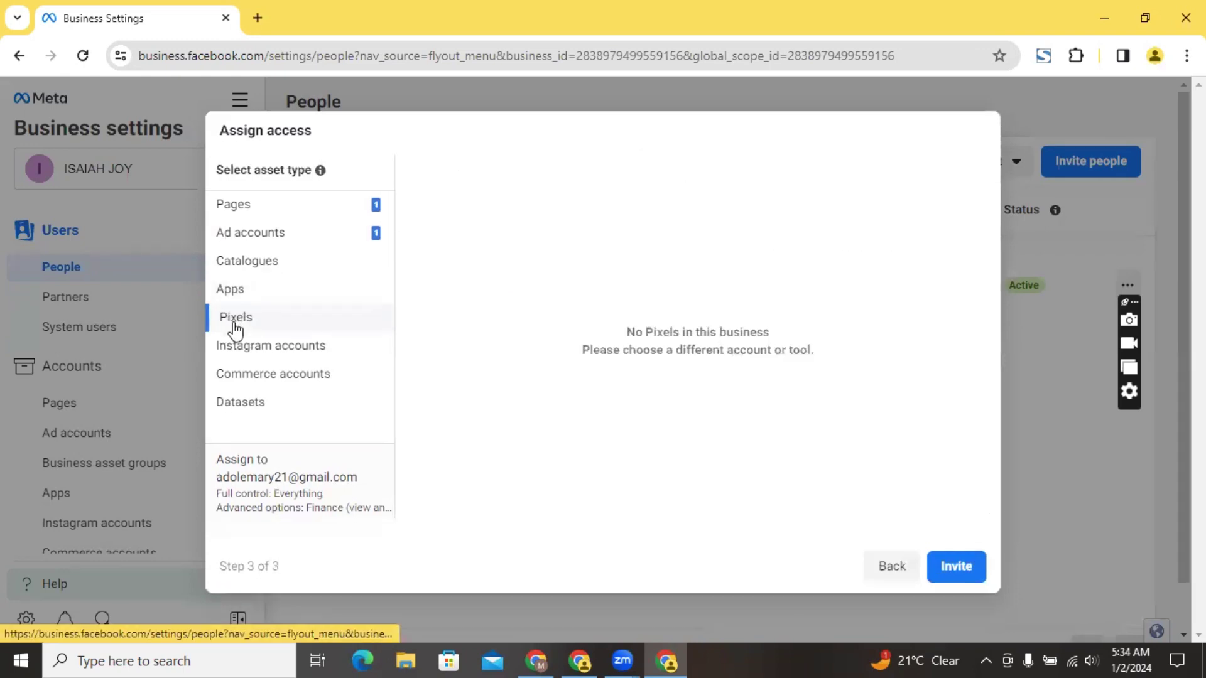
click(260, 349)
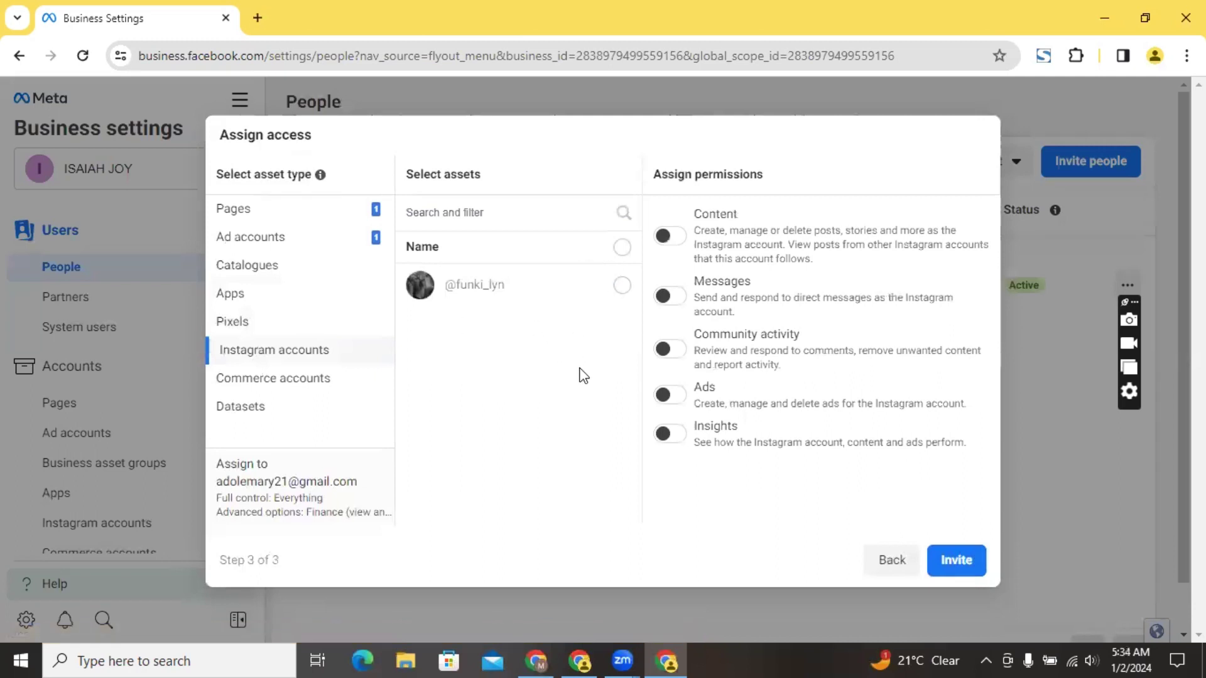
Select the Instagram account and enable Content, Messages, Community activity, Ads and Insights
click(622, 286)
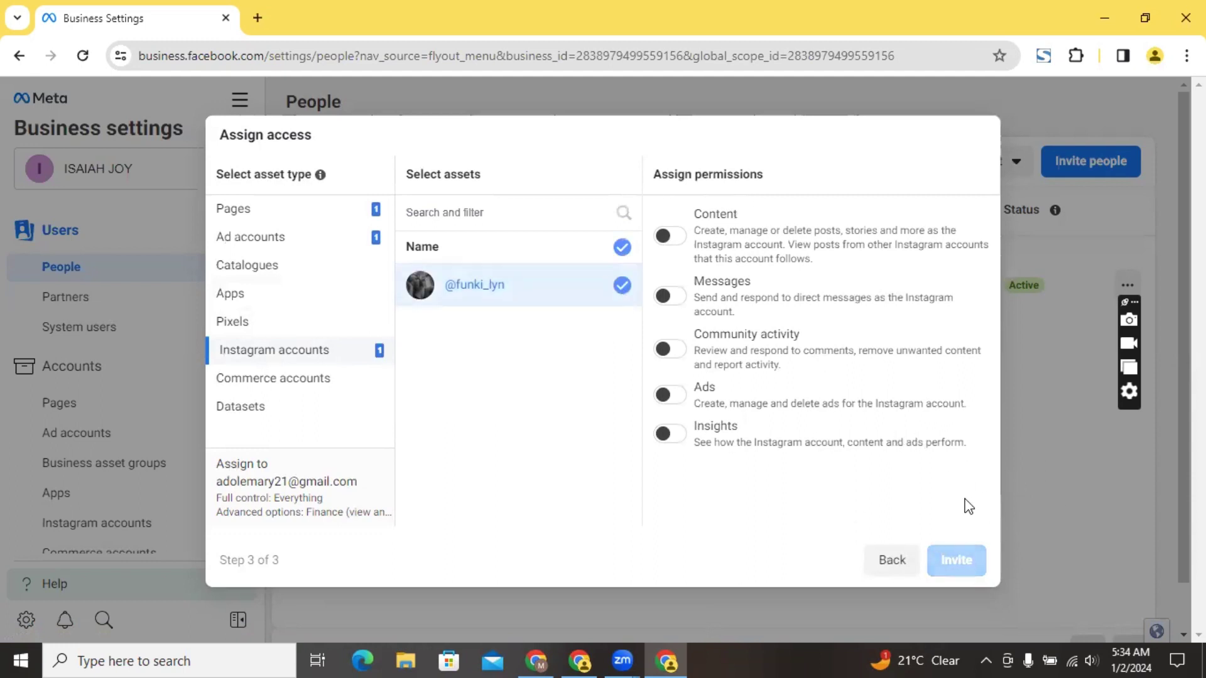
click(671, 236)
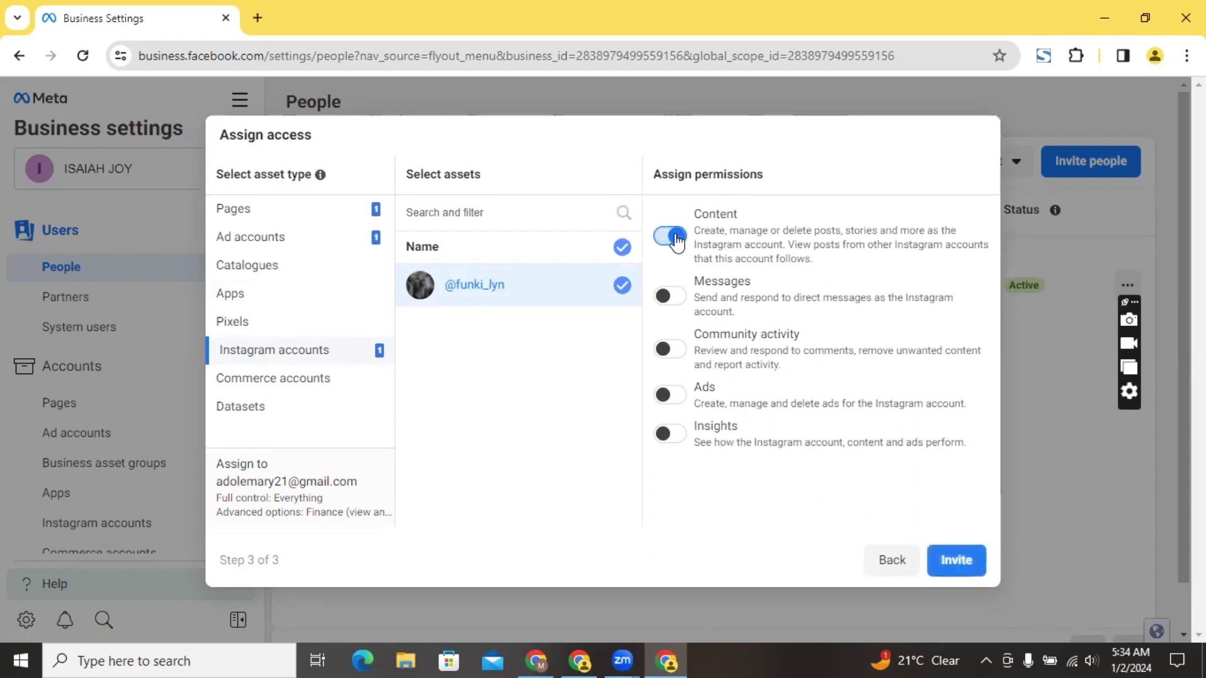
click(672, 298)
click(675, 350)
click(675, 400)
click(682, 433)
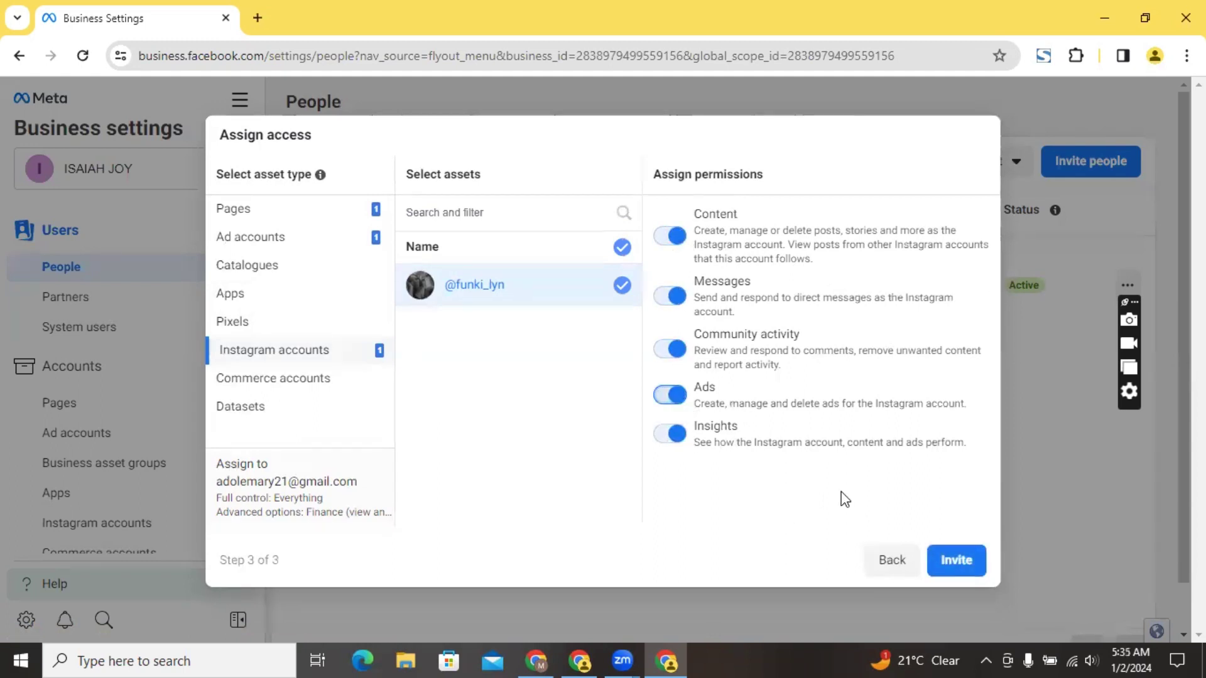
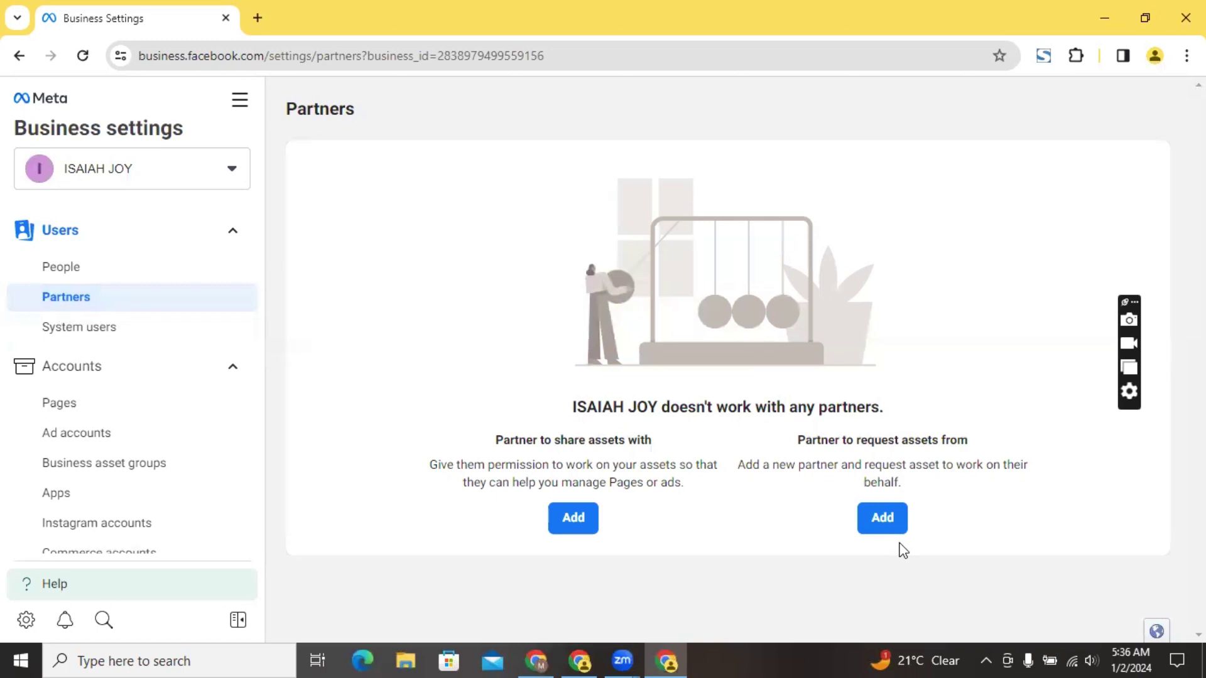
click(572, 522)
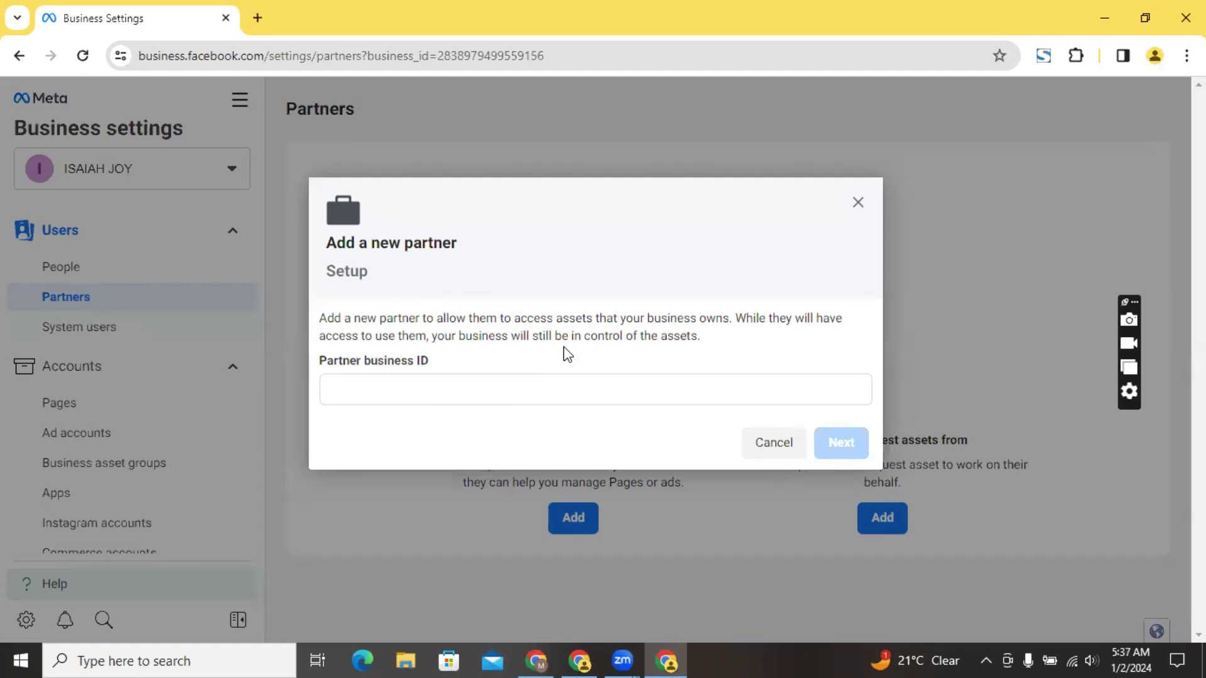
click(378, 392)
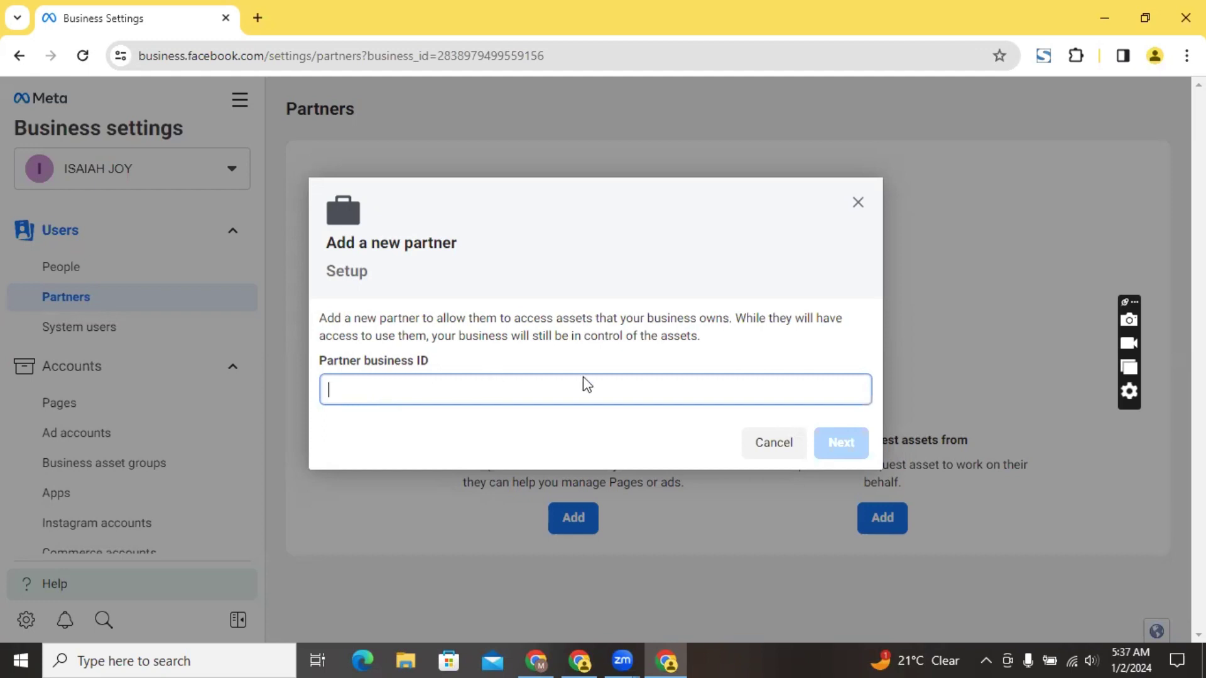
click(857, 204)
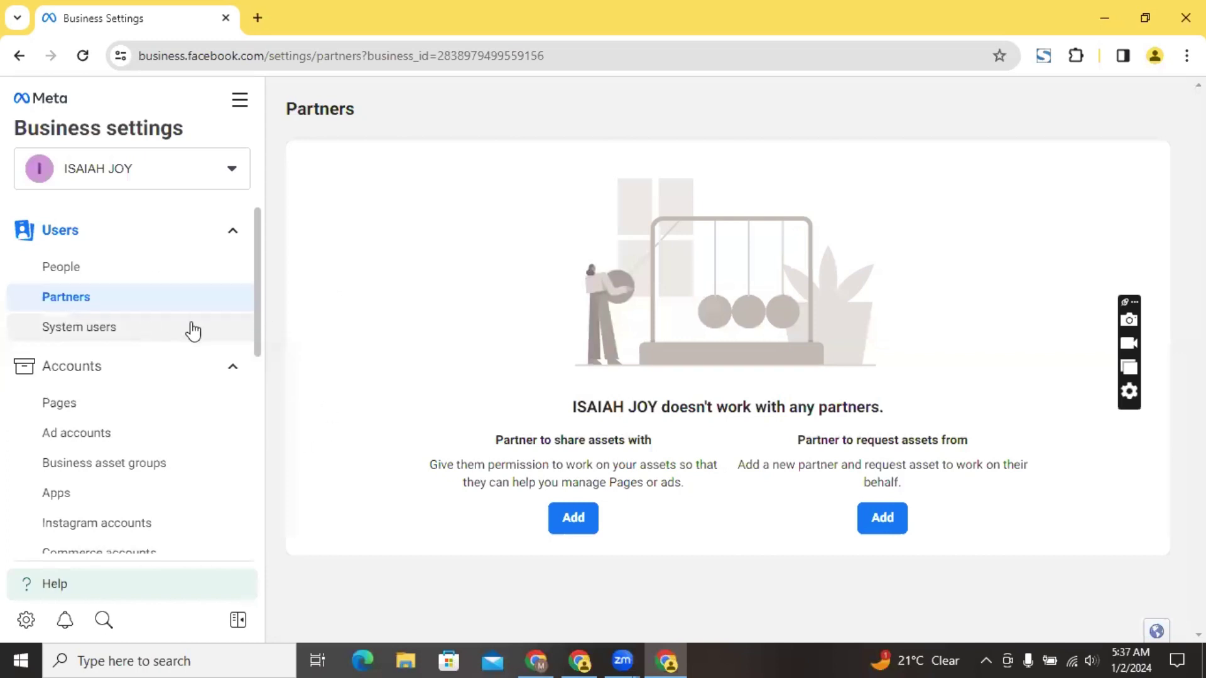
View the System users page, which lists no system users, and scroll through the sidebar
click(132, 334)
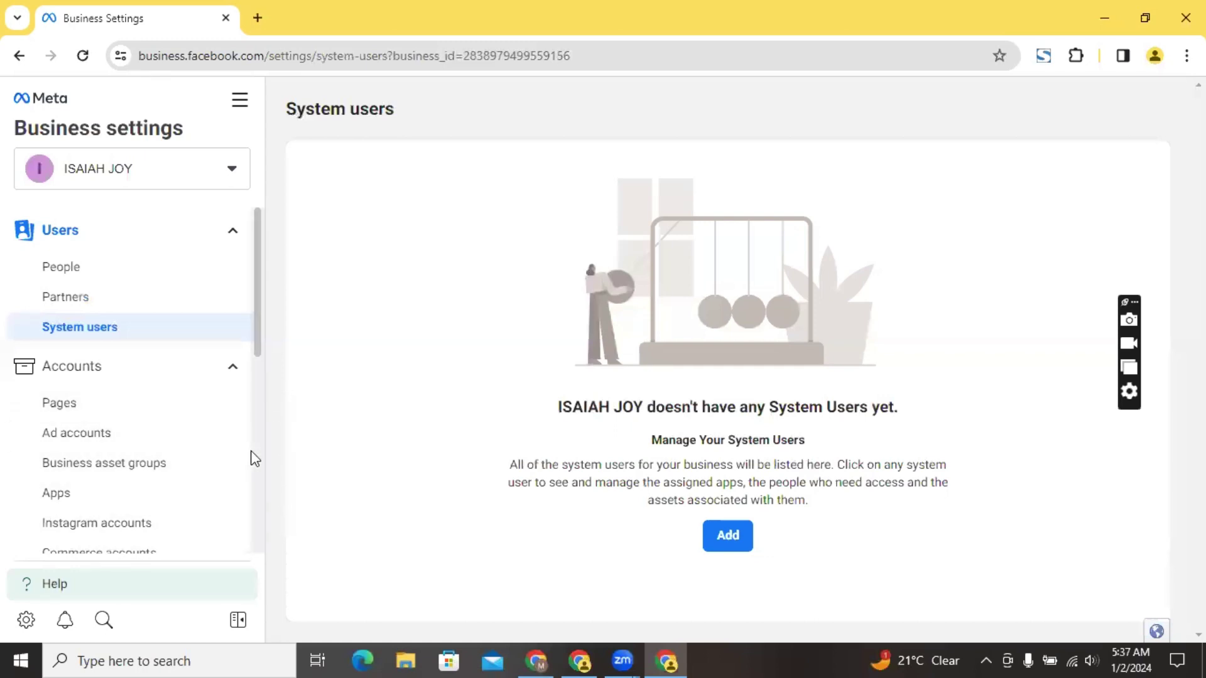
scroll(256, 465, down, 2)
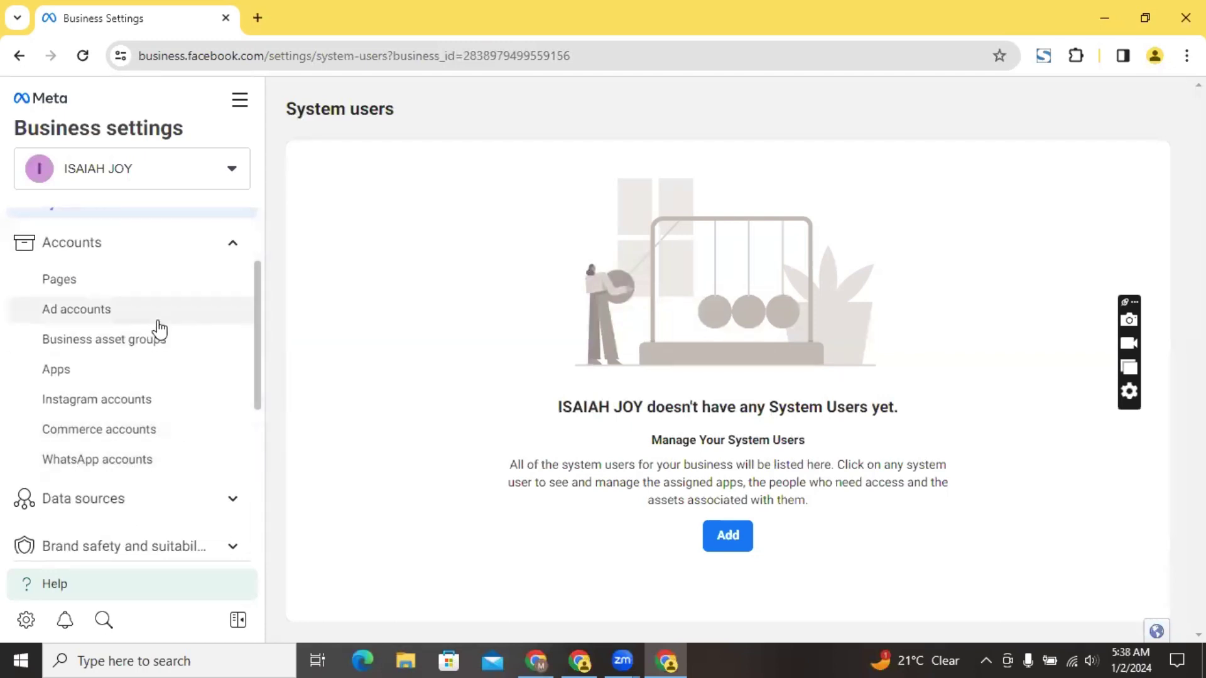
scroll(259, 238, up, 2)
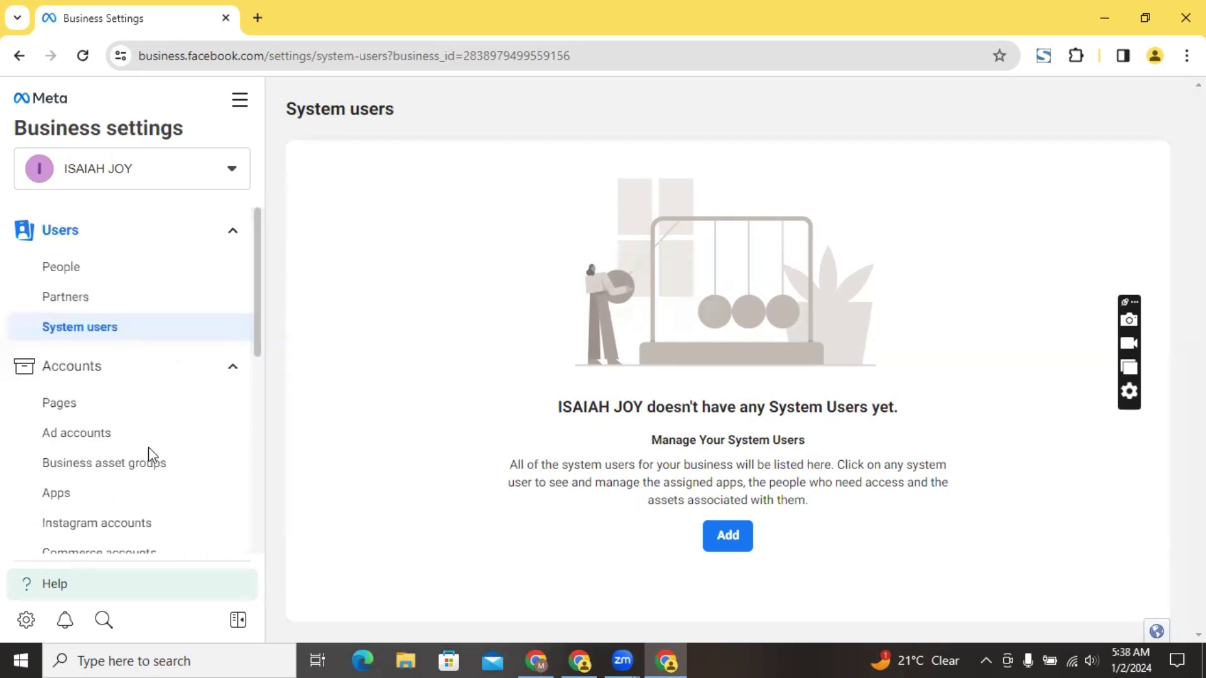
Go to the Pages list showing Funki_lyn and begin adding an existing Facebook Page
click(76, 418)
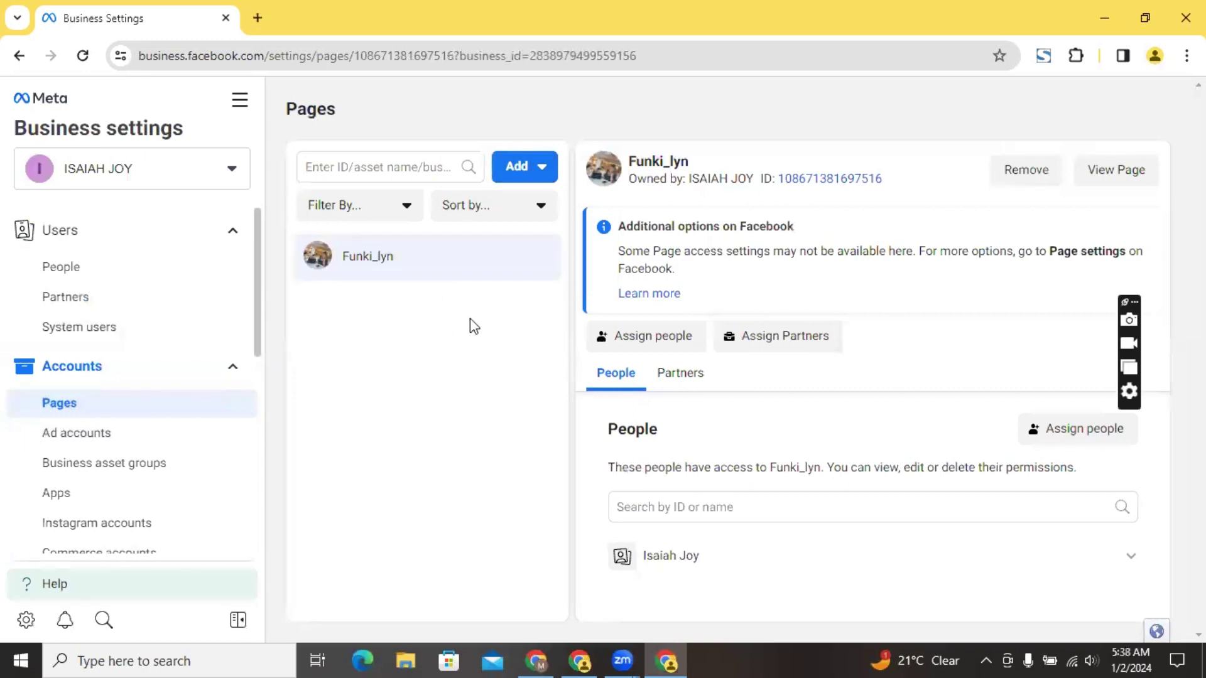
click(536, 173)
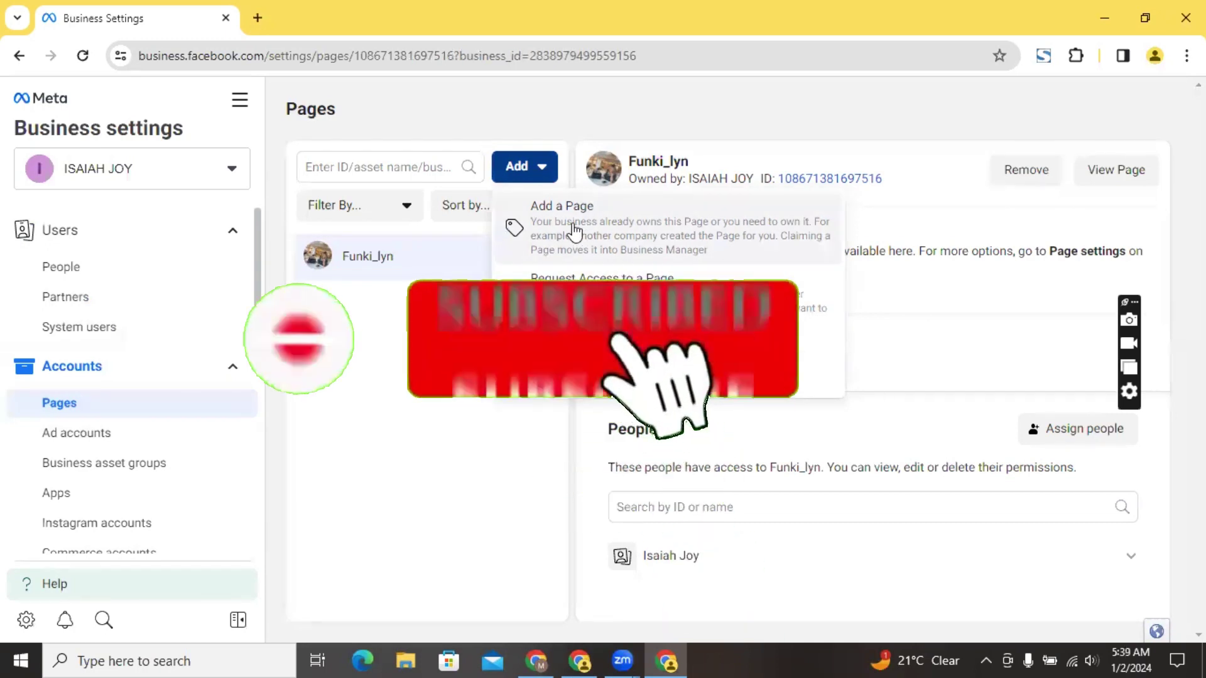
click(594, 231)
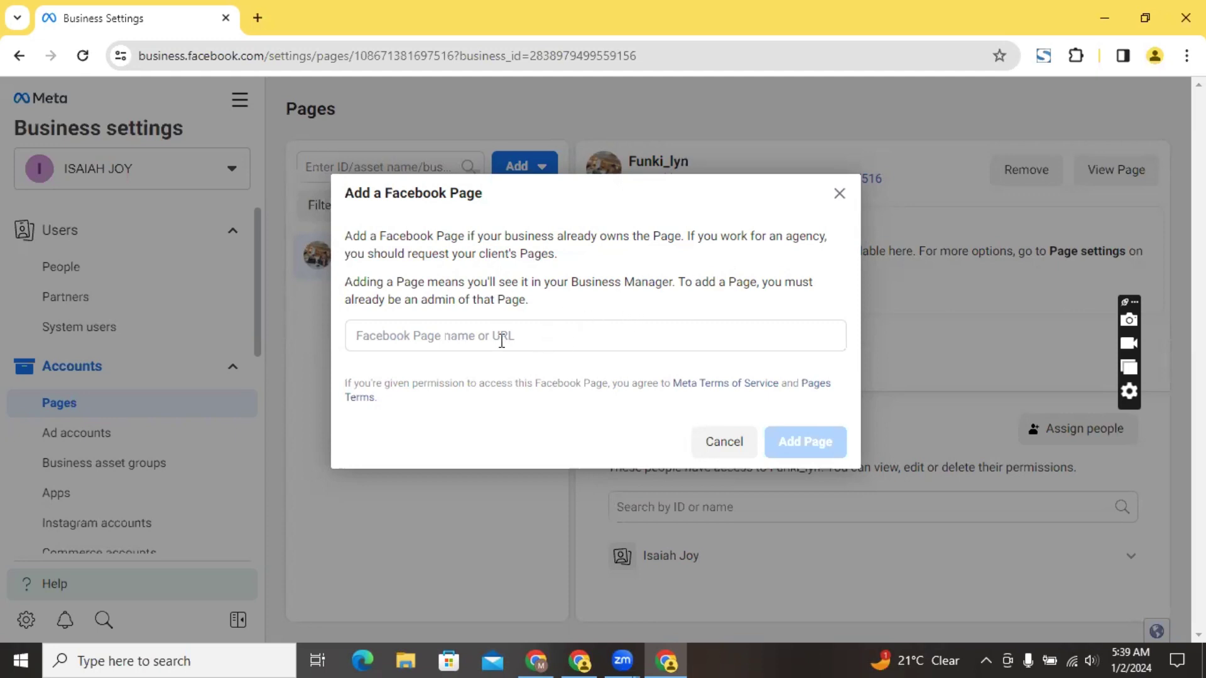
Enter 'Royal' as the Facebook Page name, then cancel the dialog without adding a page
click(471, 338)
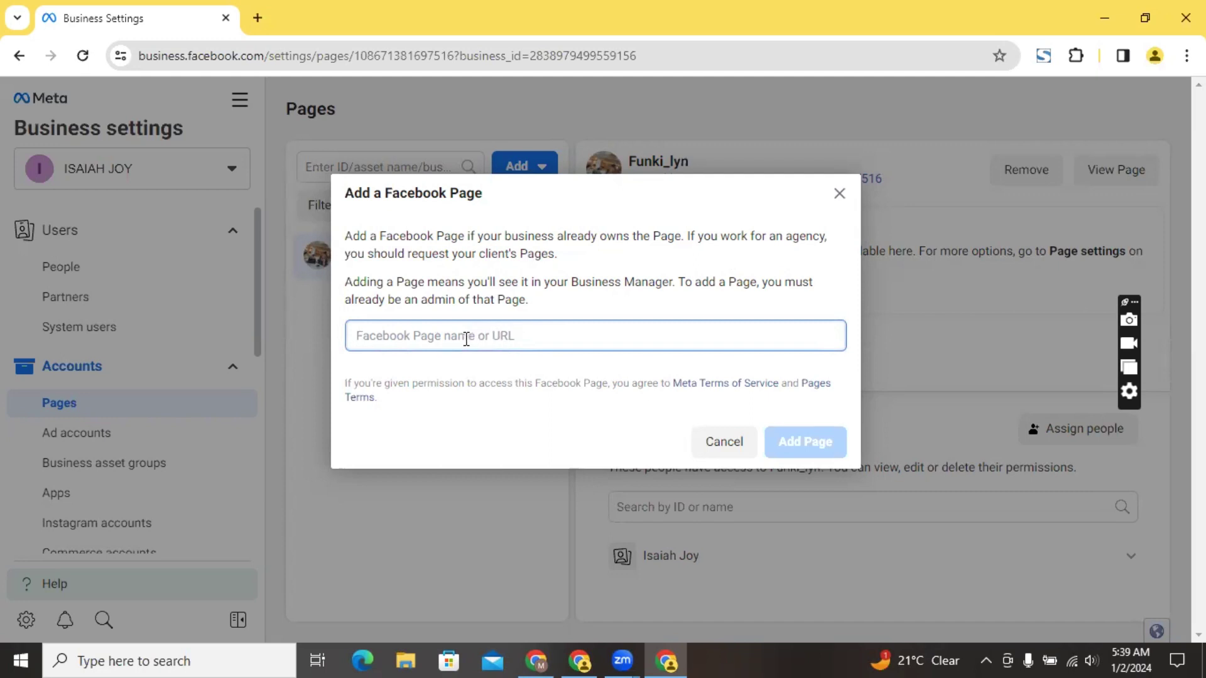
text(R)
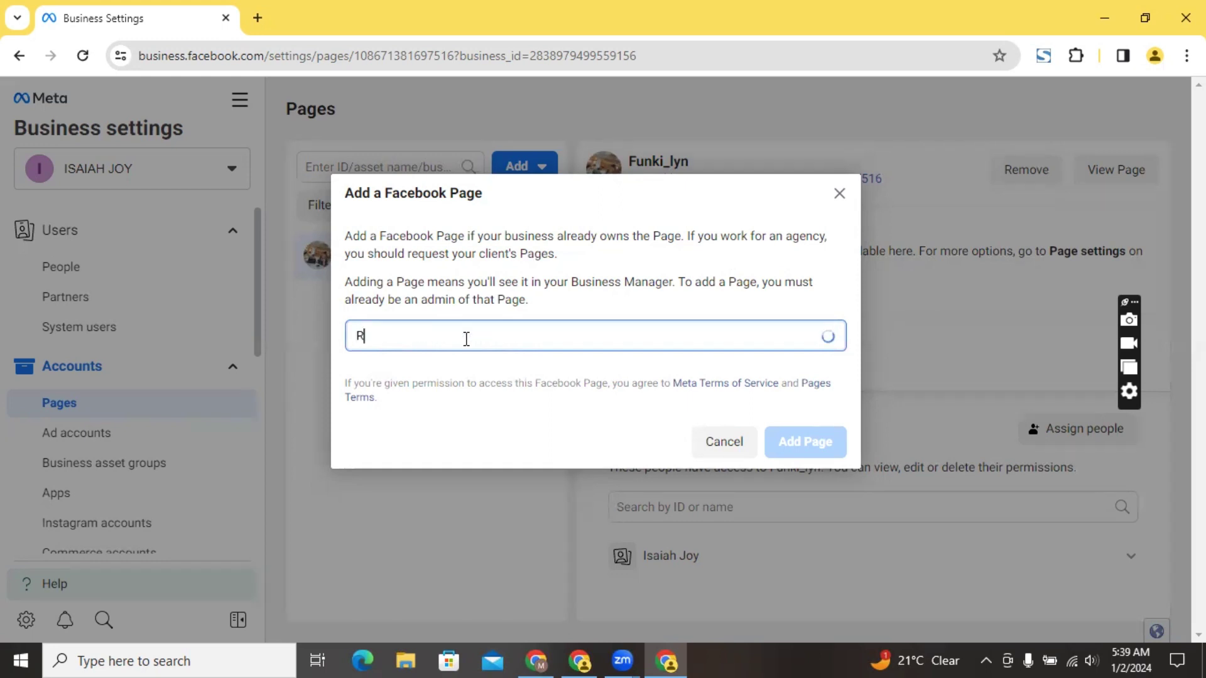
text(oyal)
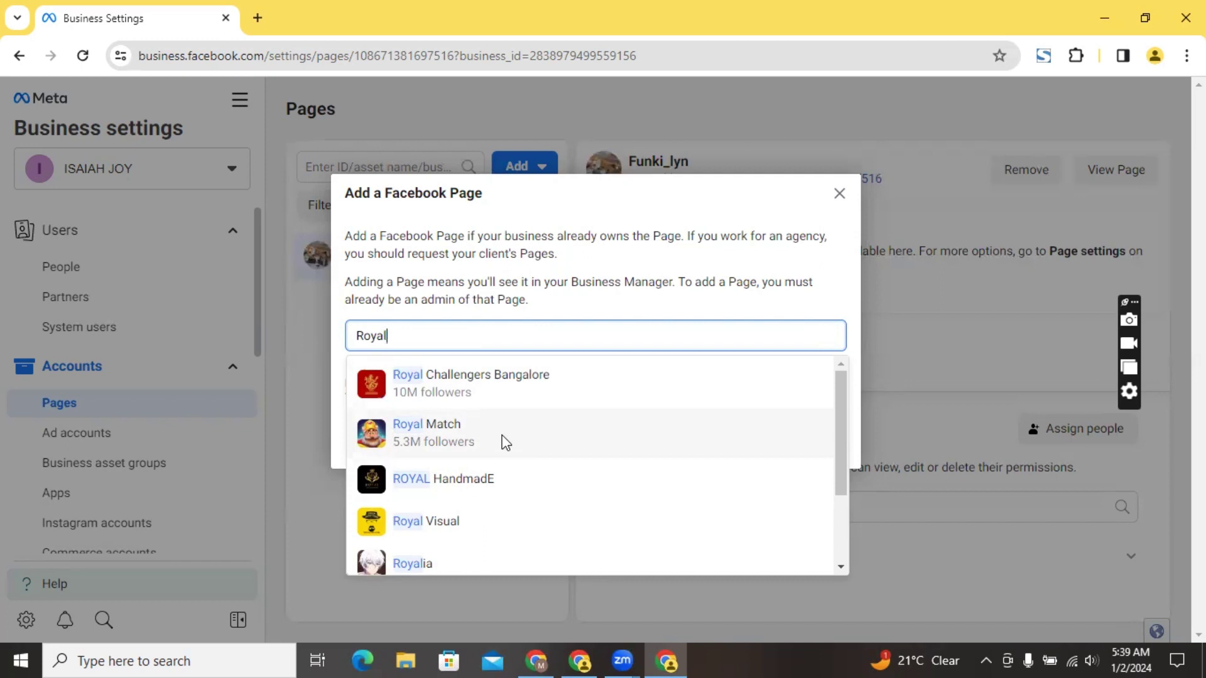
click(918, 539)
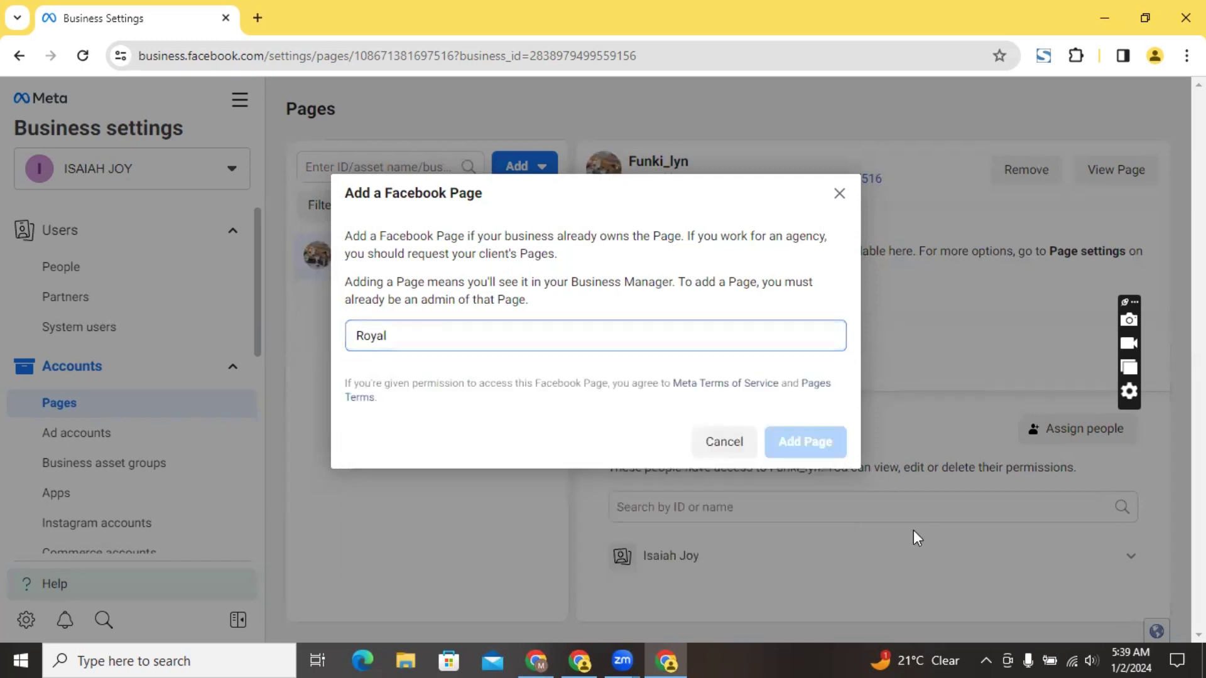
click(835, 194)
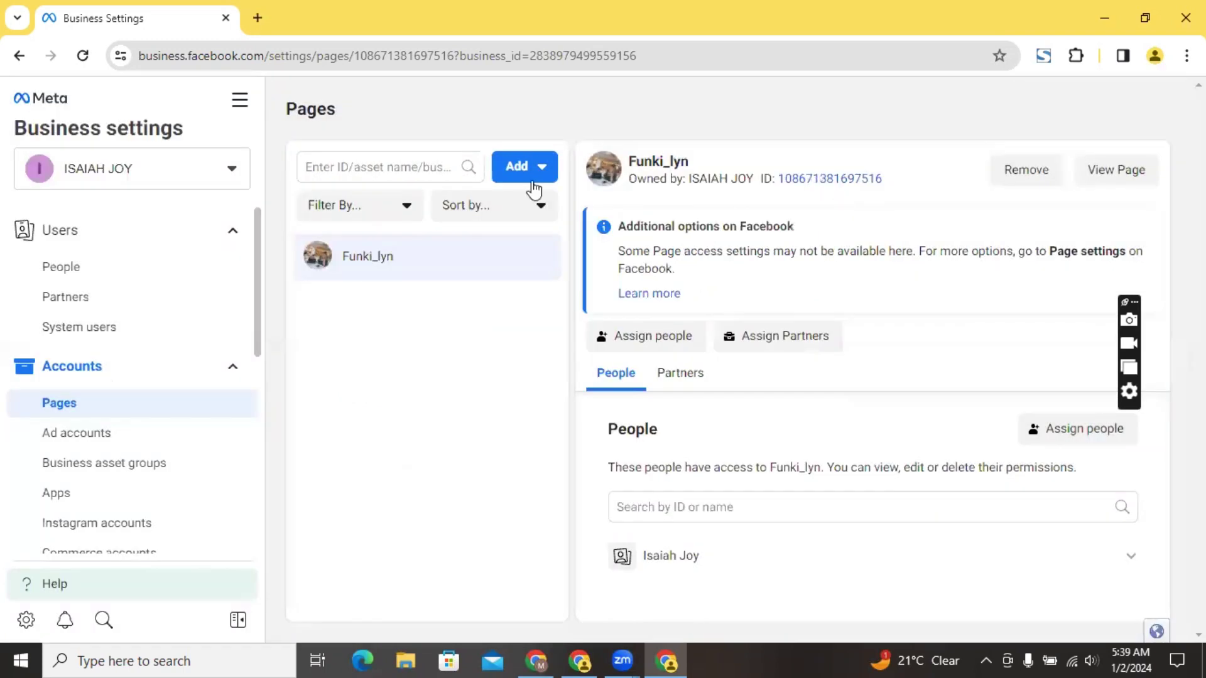
Open the Add people to Funki_lyn dialog to assign page access
click(519, 167)
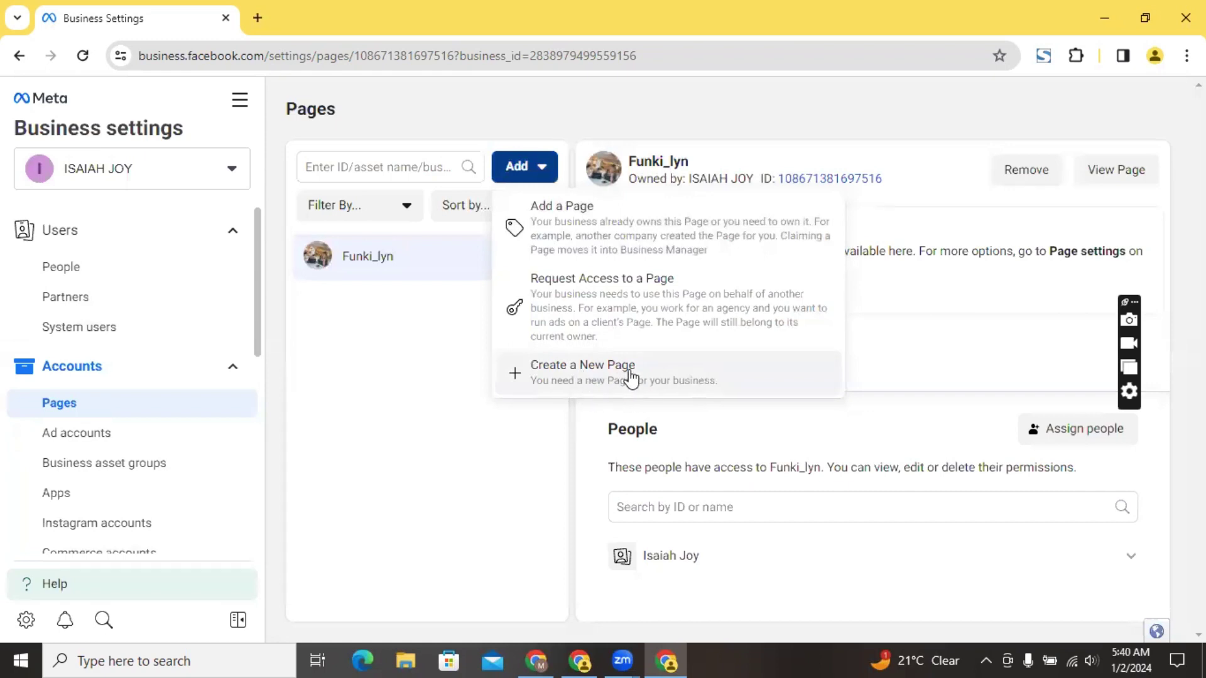
click(456, 389)
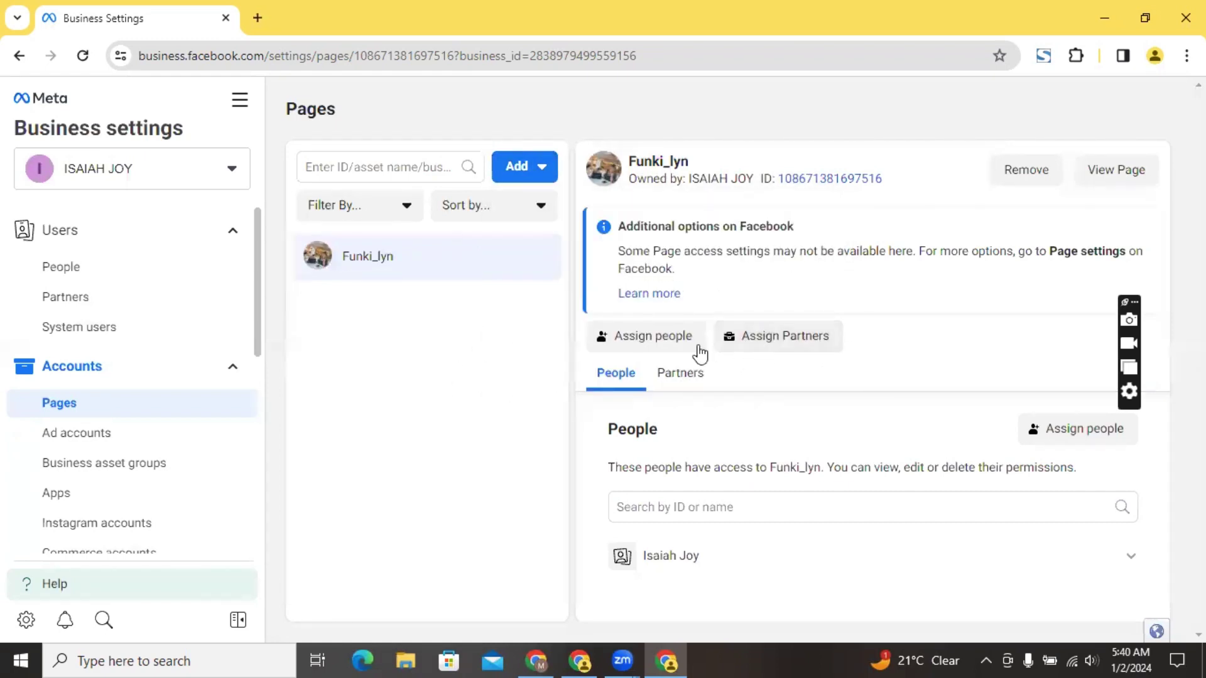
click(657, 345)
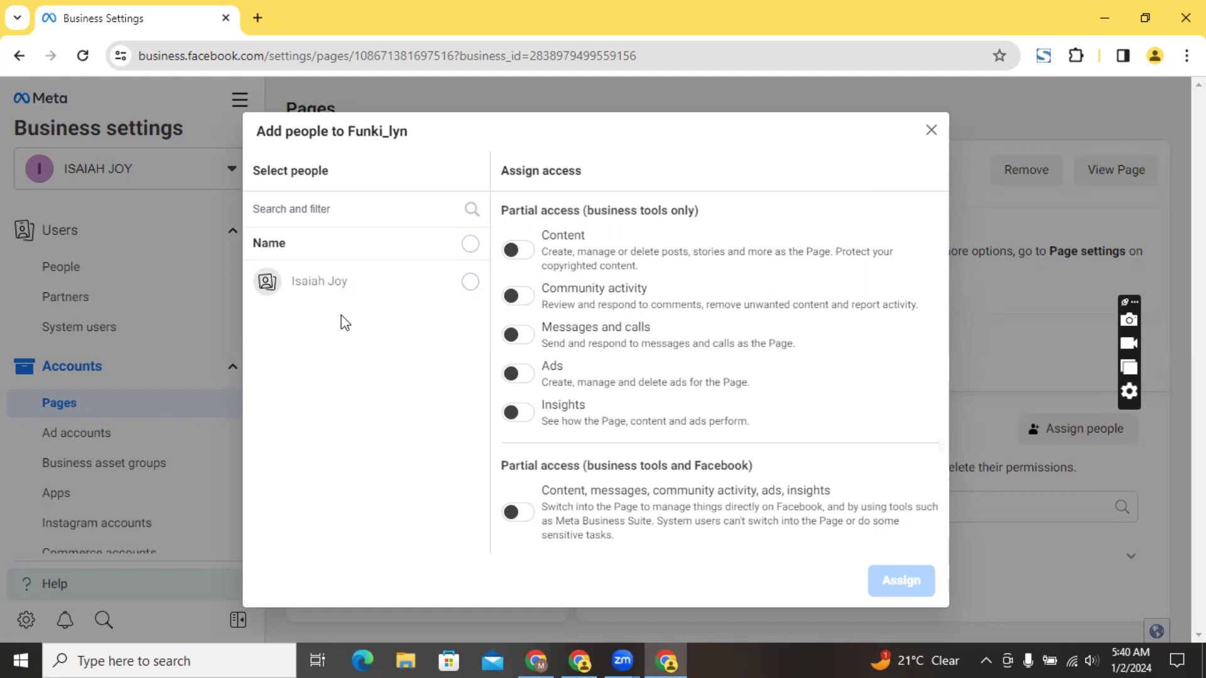
Give the one listed person Everything under Full control on Funki_lyn and confirm
click(470, 283)
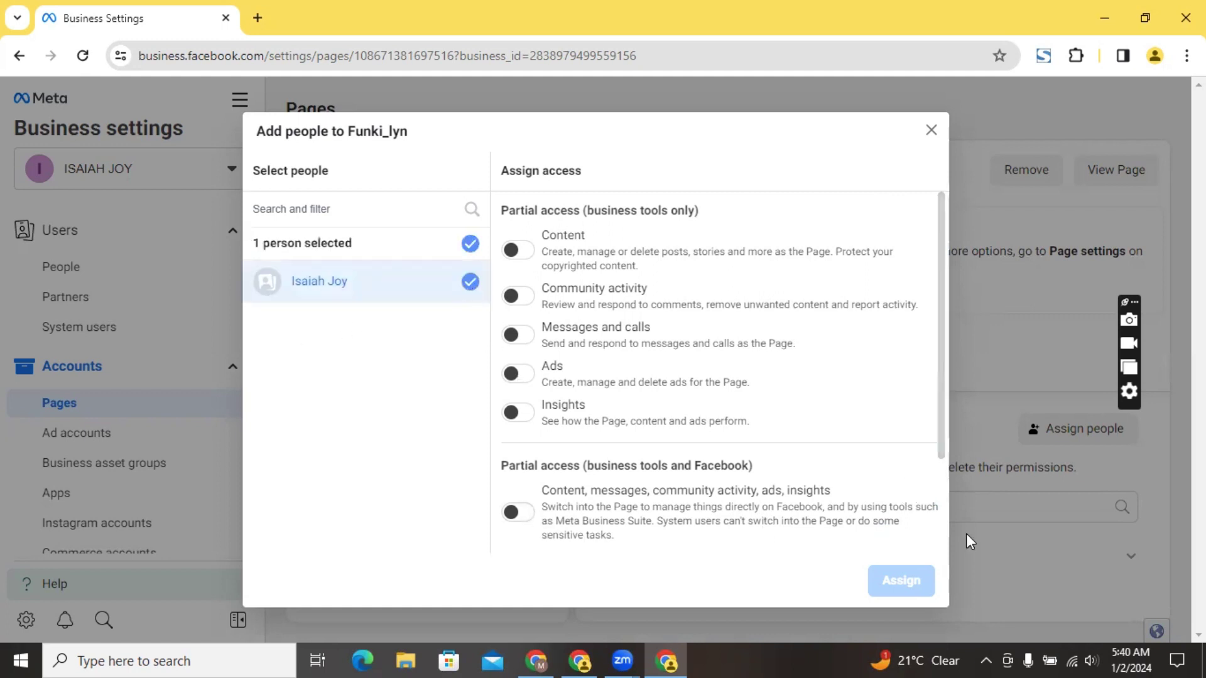
scroll(943, 497, down, 2)
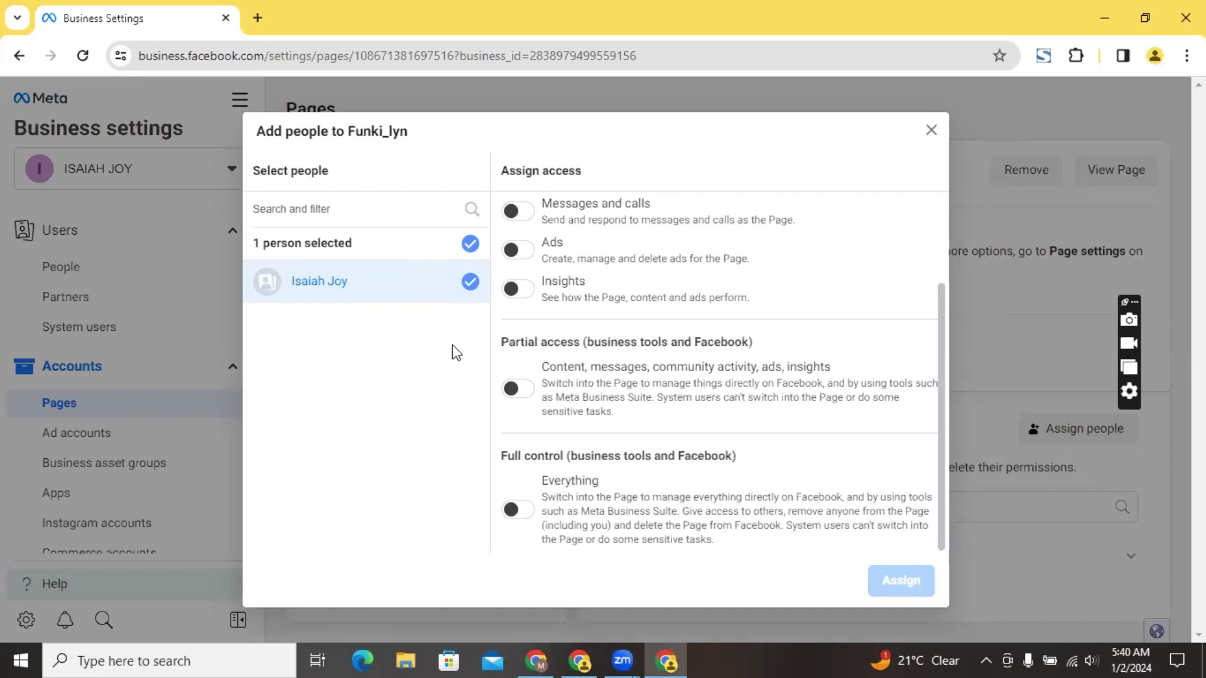
click(514, 511)
click(900, 581)
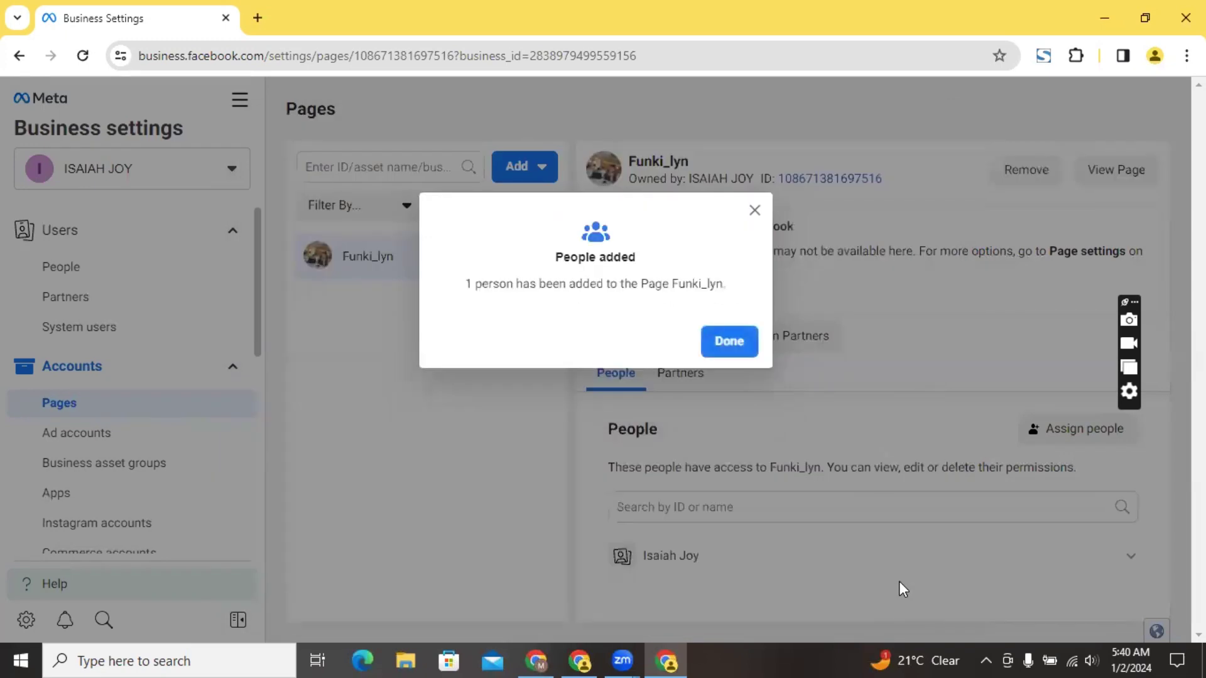
click(725, 341)
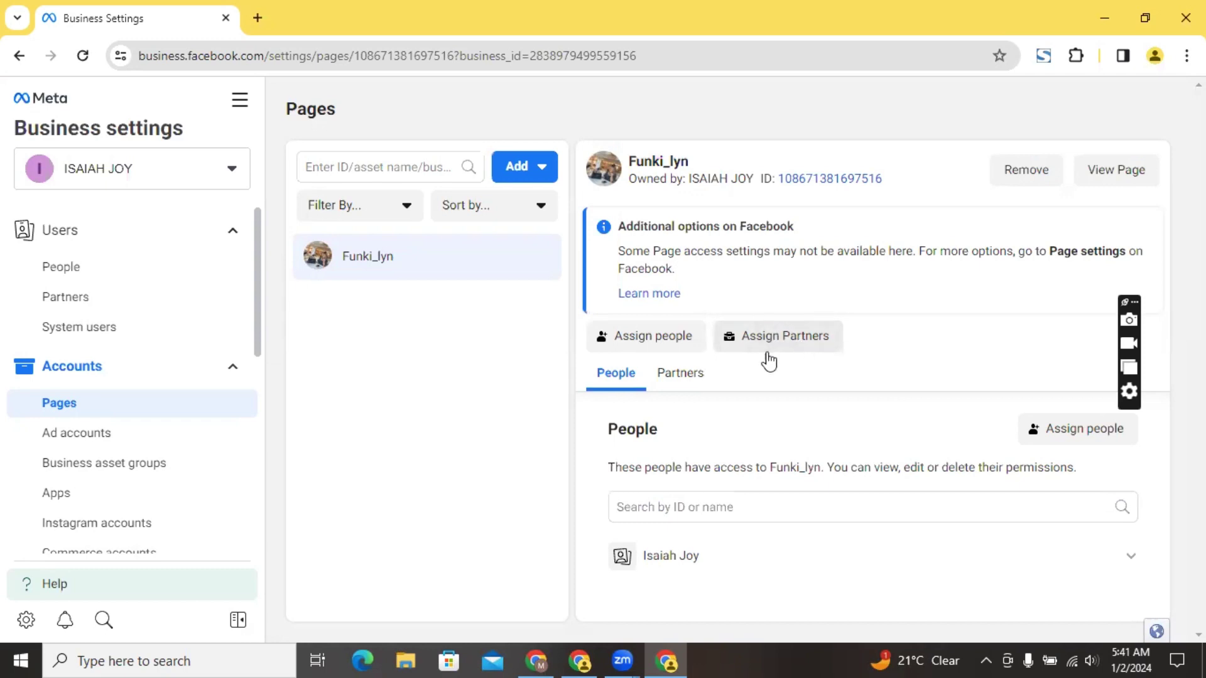
Show the FX ad account on Ad accounts, checking the Request access option and its Primary Page notice
click(103, 440)
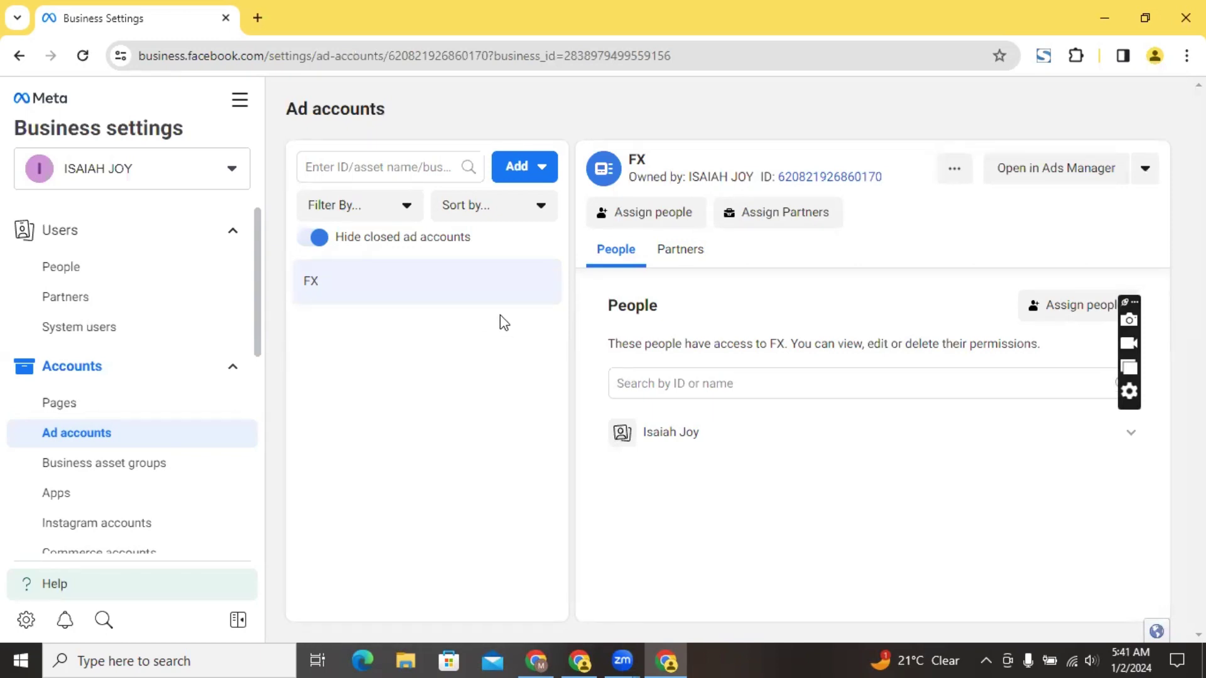
click(529, 173)
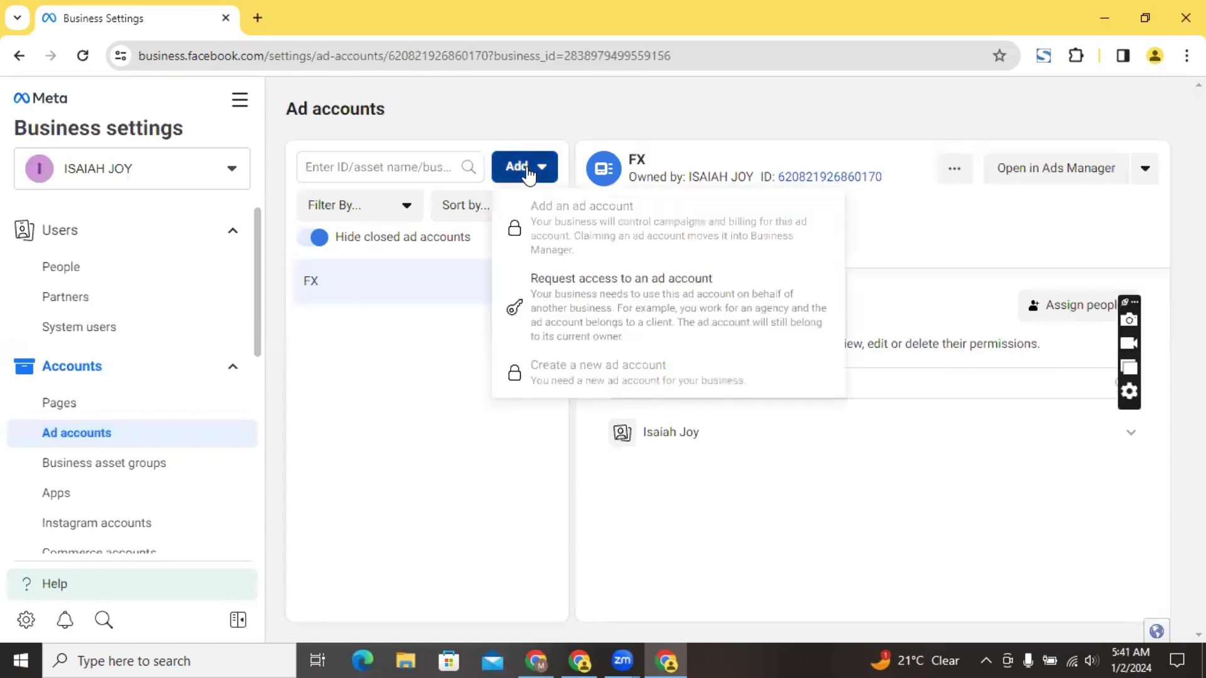
click(583, 347)
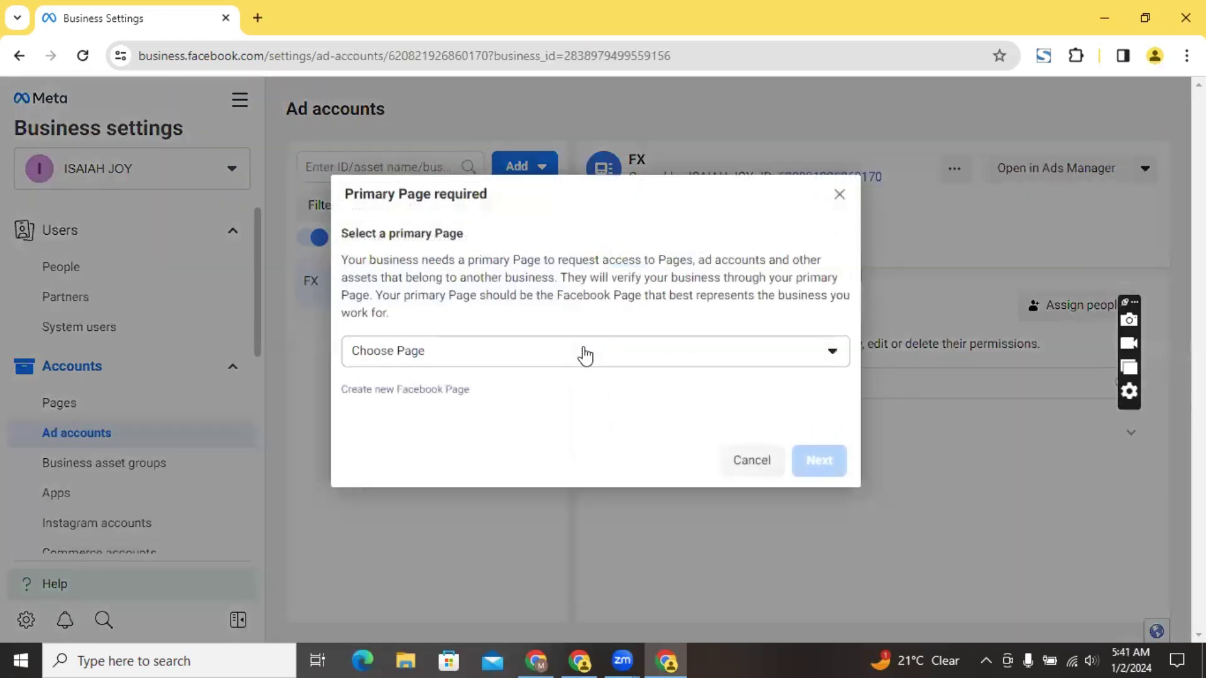
click(840, 195)
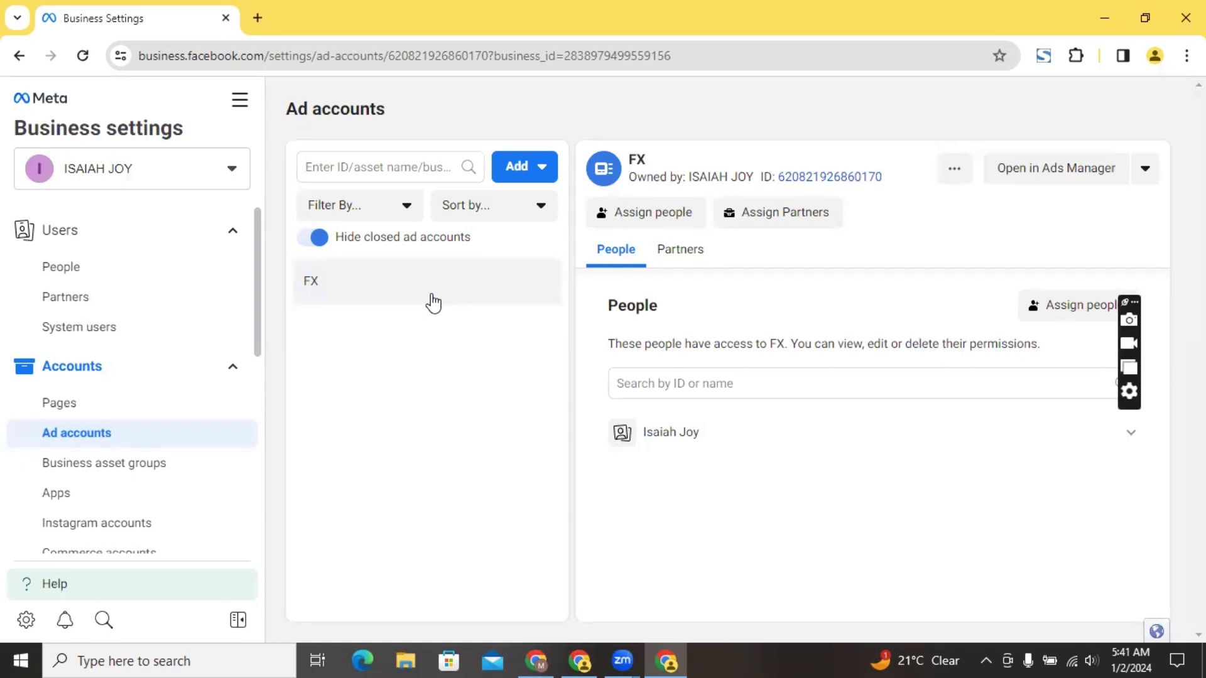
click(190, 173)
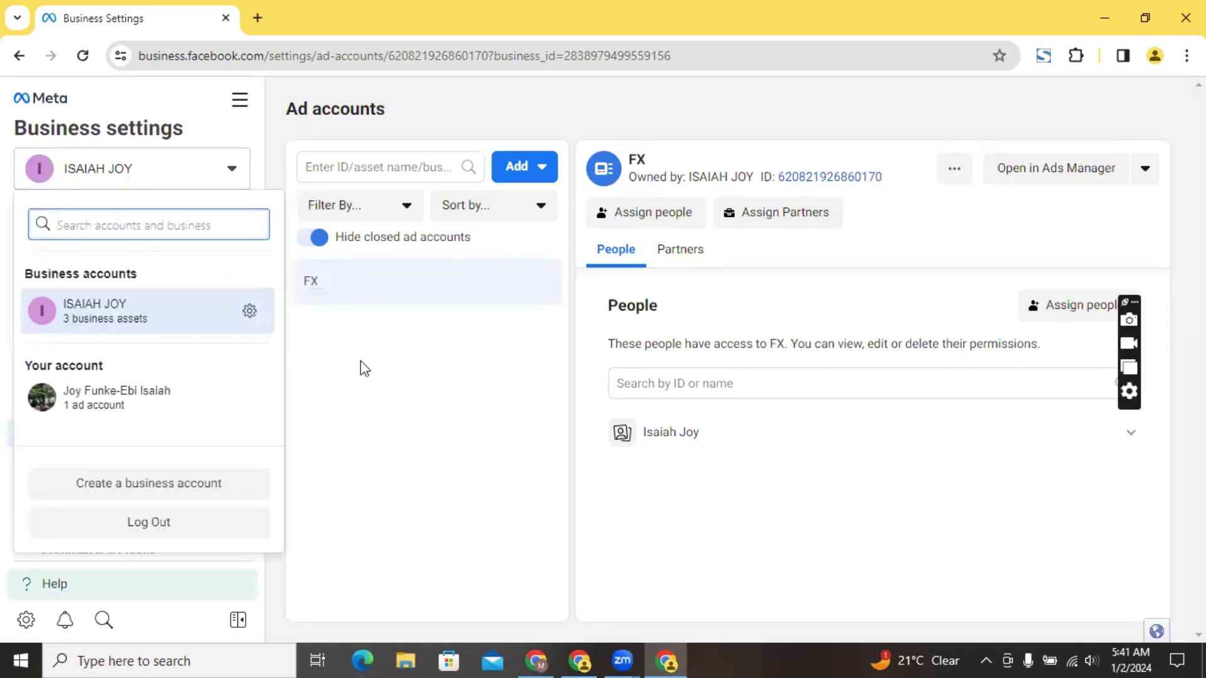
Dismiss the business account switcher, returning to the FX ad account's people list
key(Escape)
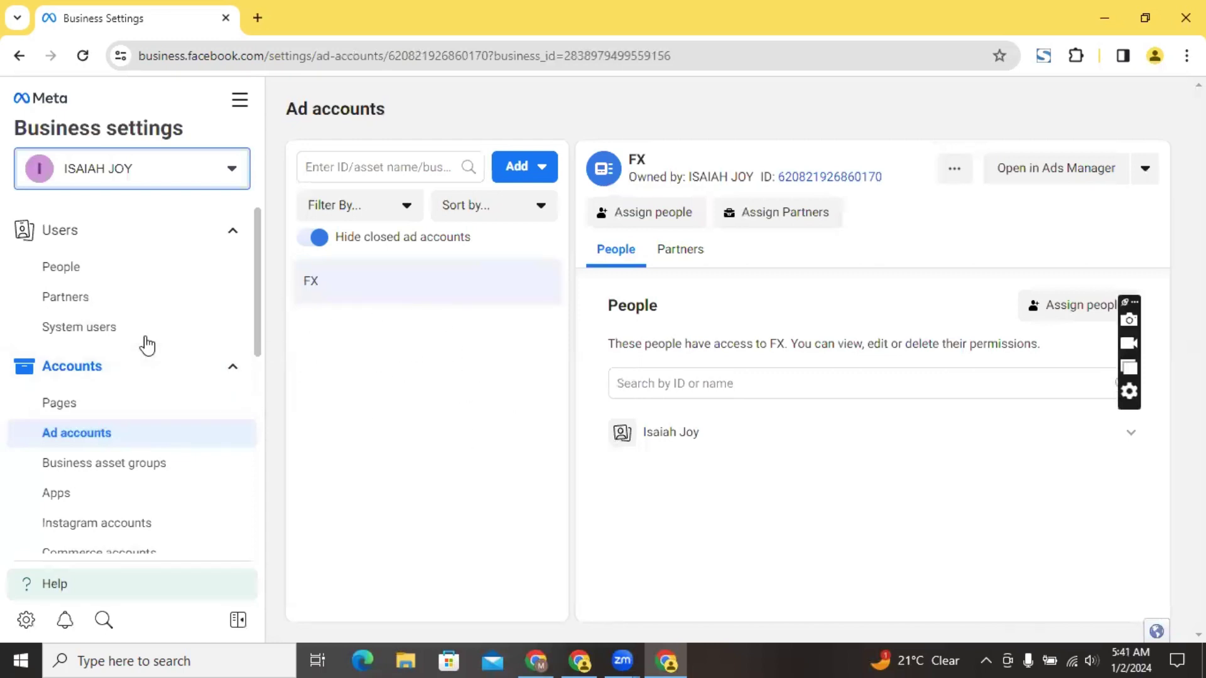
click(165, 170)
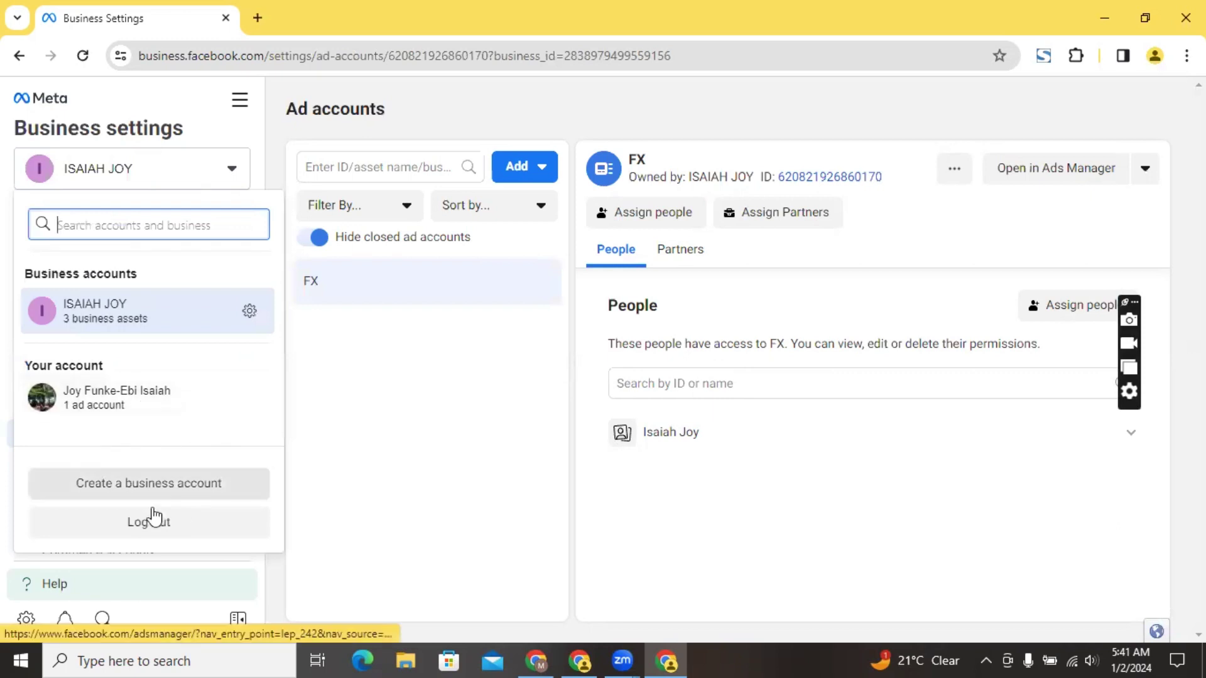
click(386, 432)
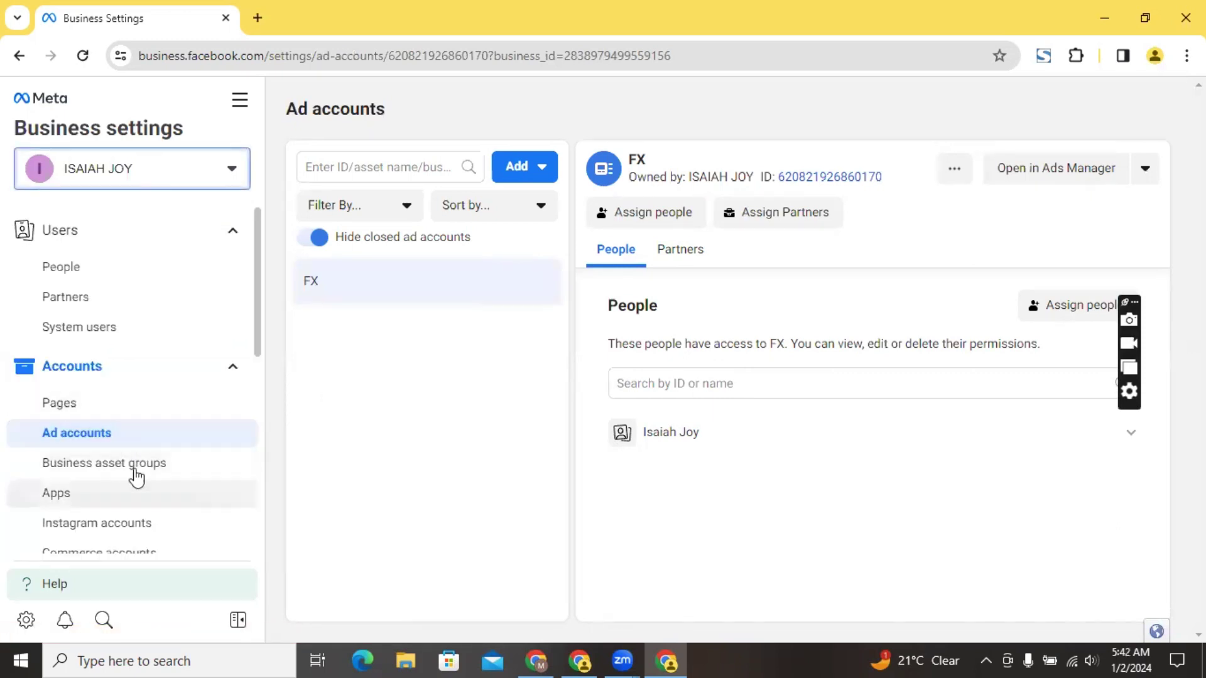
click(519, 168)
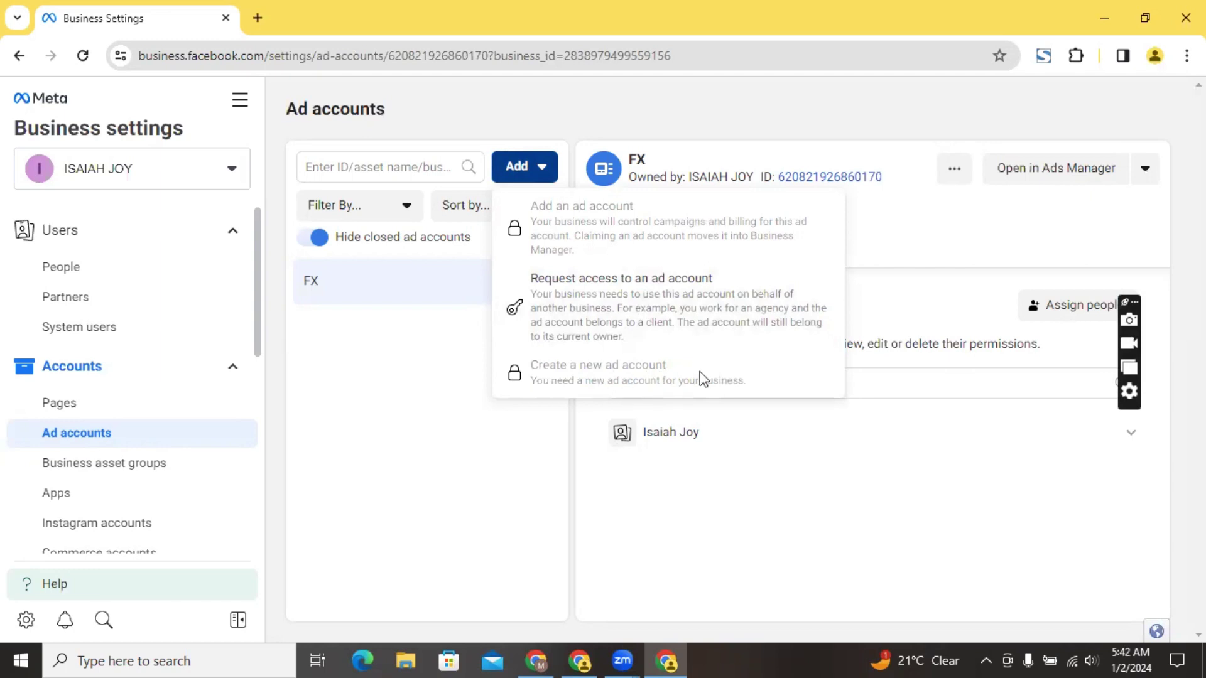
click(398, 381)
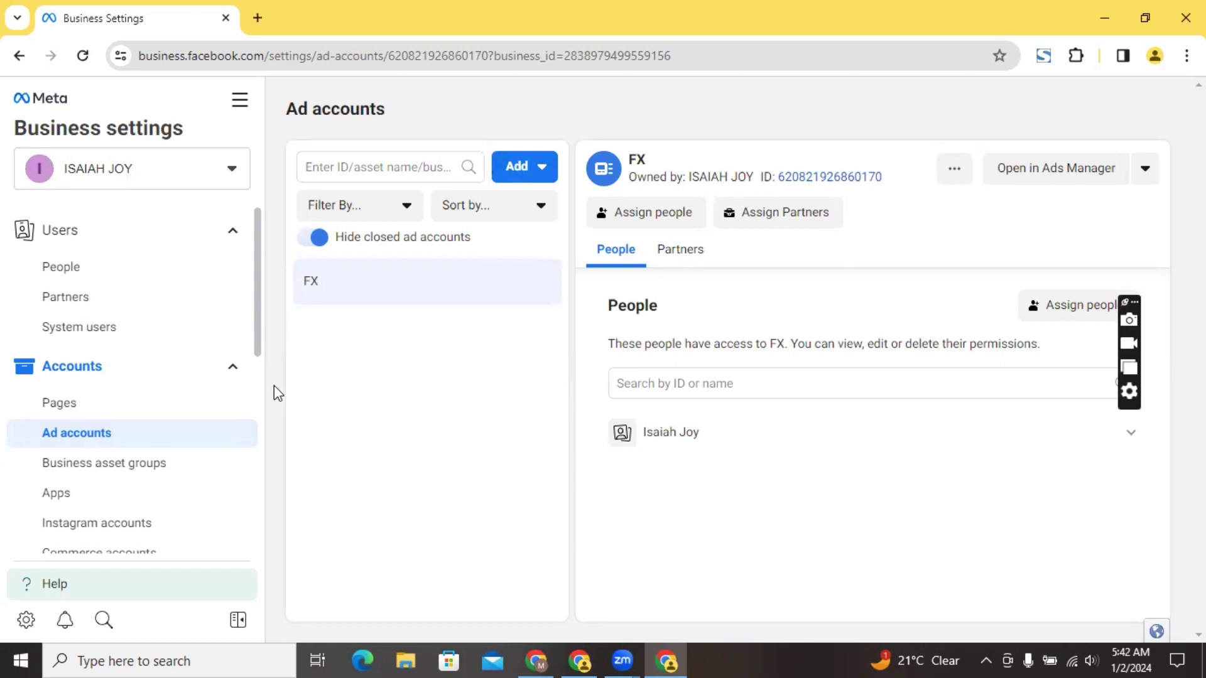
scroll(256, 402, down, 2)
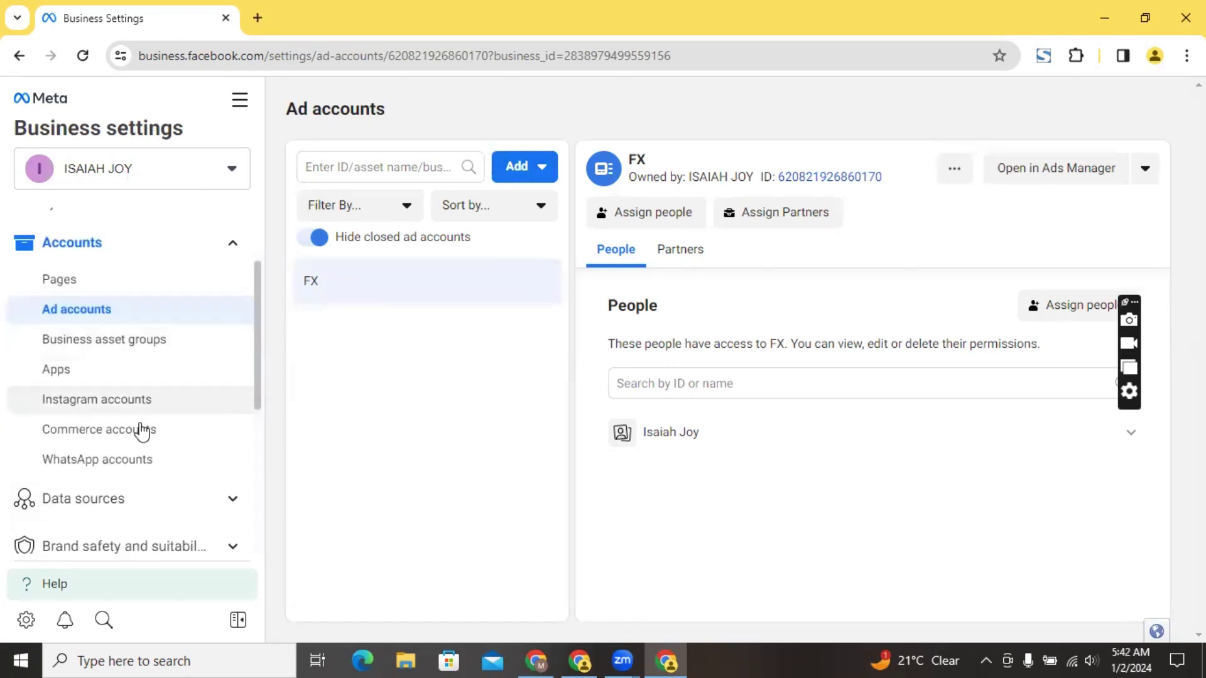
Start connecting an Instagram account from Instagram accounts, then close the login window unsigned
click(143, 409)
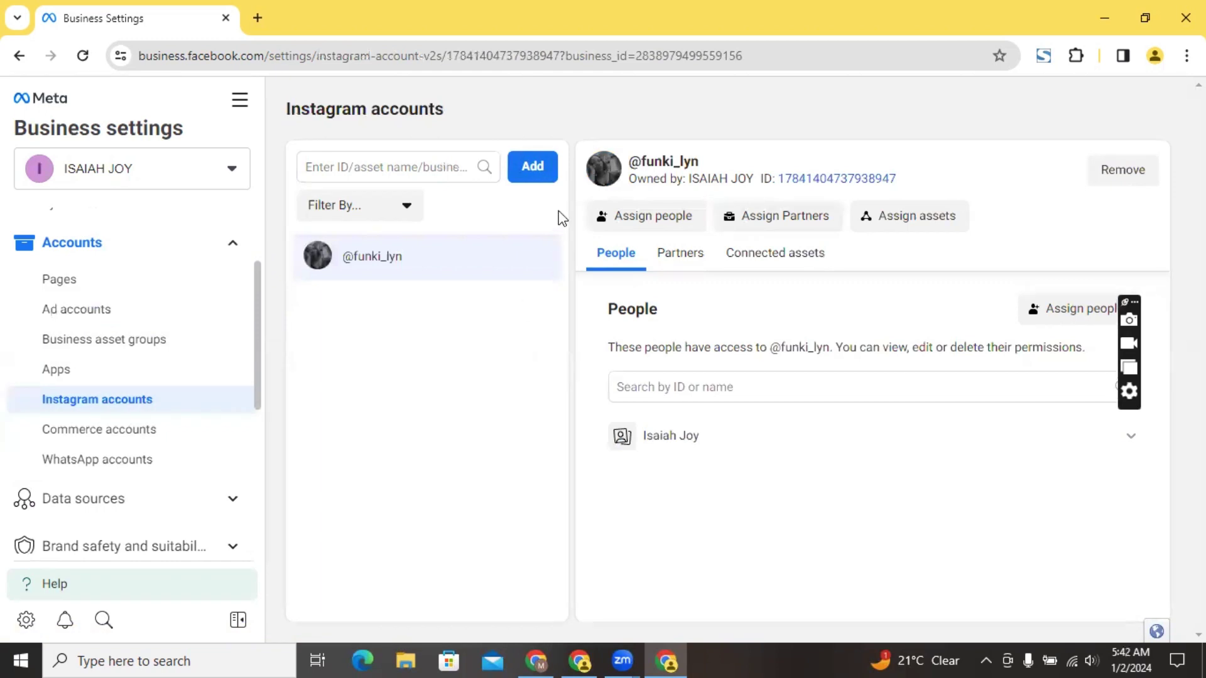
click(534, 168)
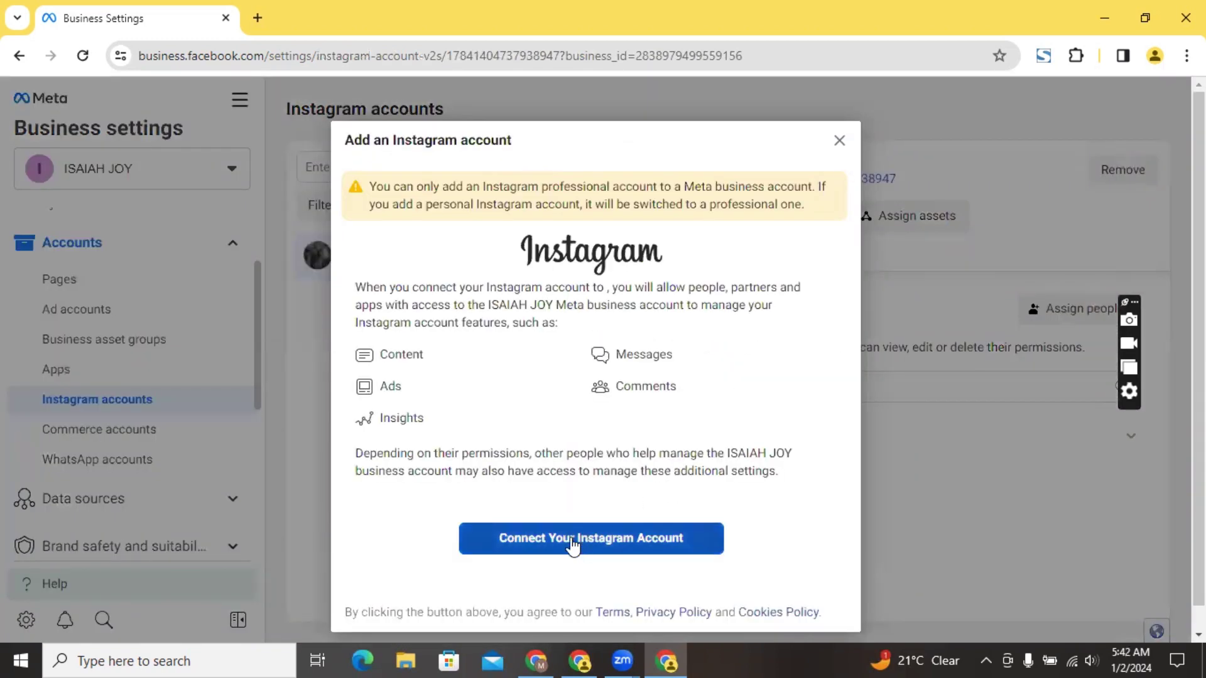
click(570, 539)
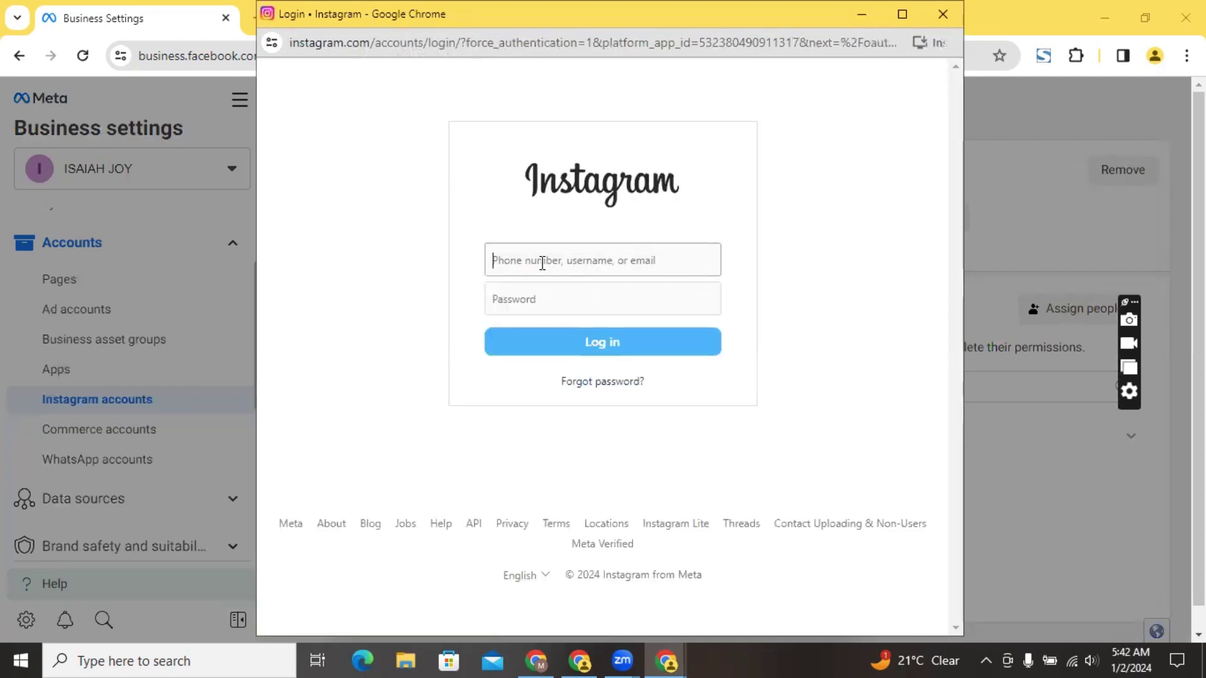
click(580, 264)
click(942, 15)
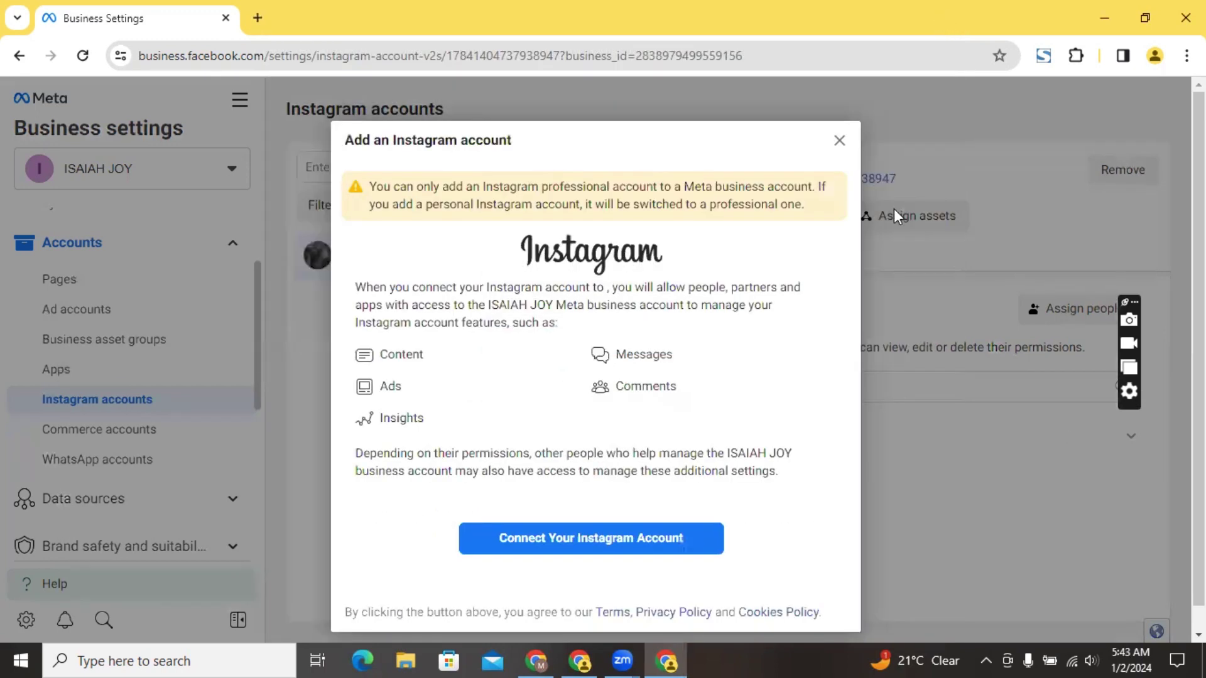
Close the Add an Instagram account dialog
click(839, 142)
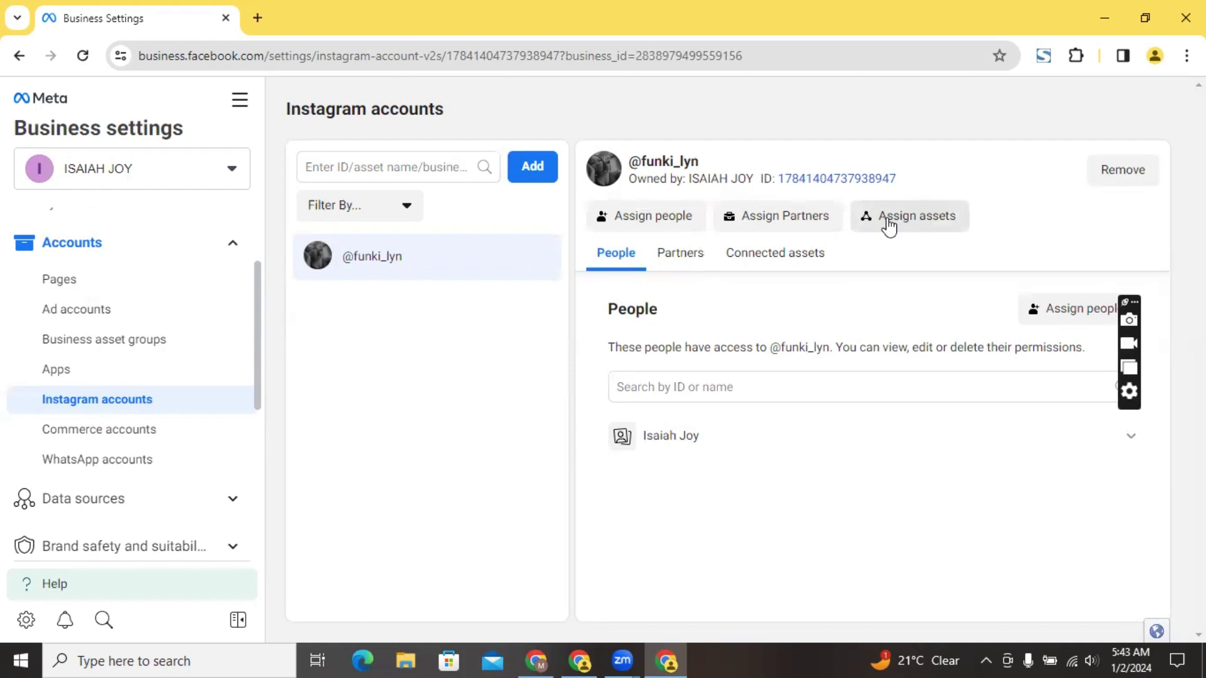
click(889, 218)
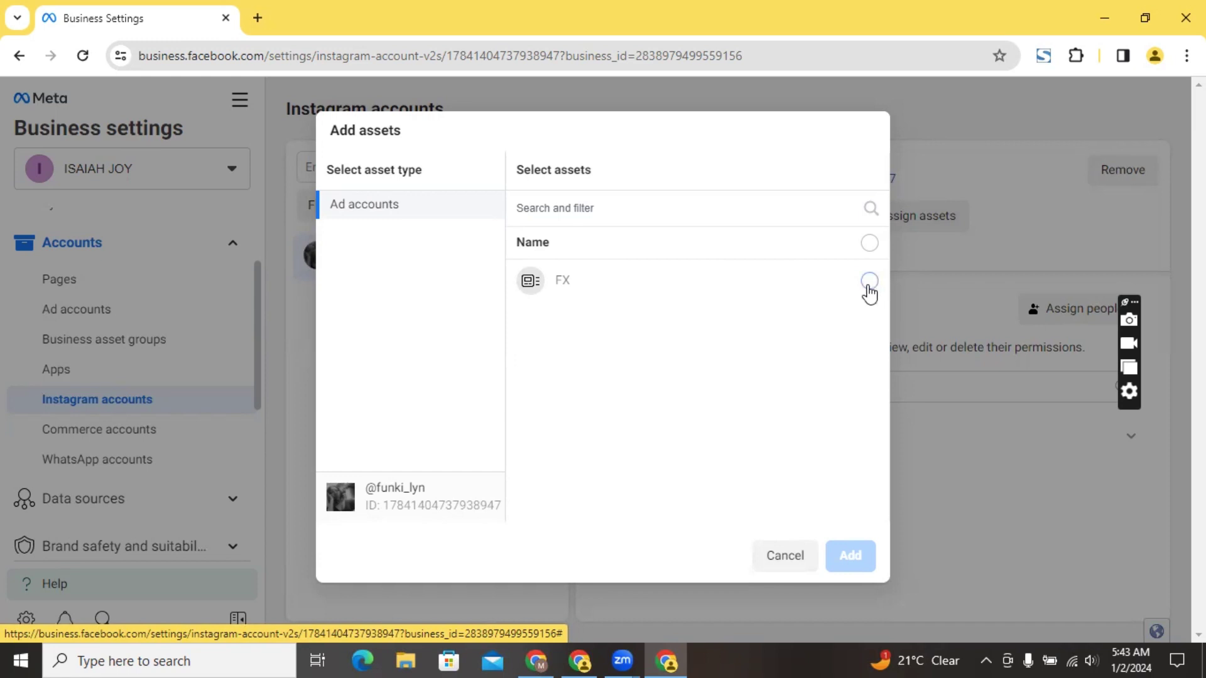
click(868, 283)
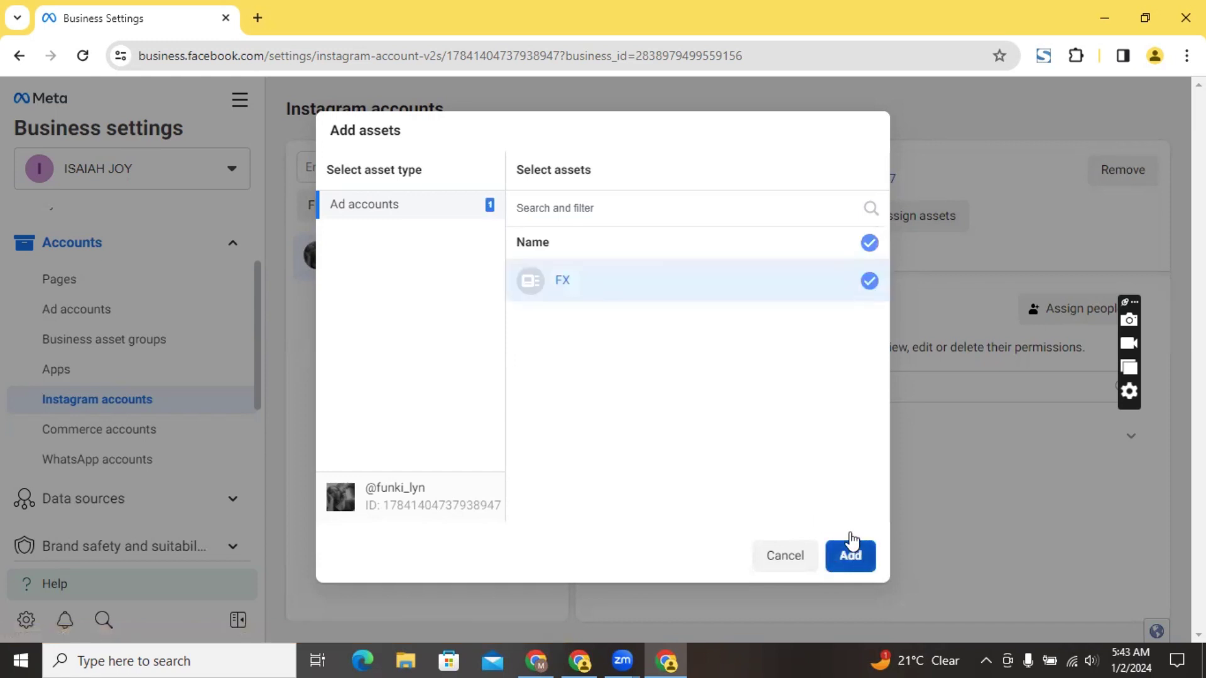
click(850, 557)
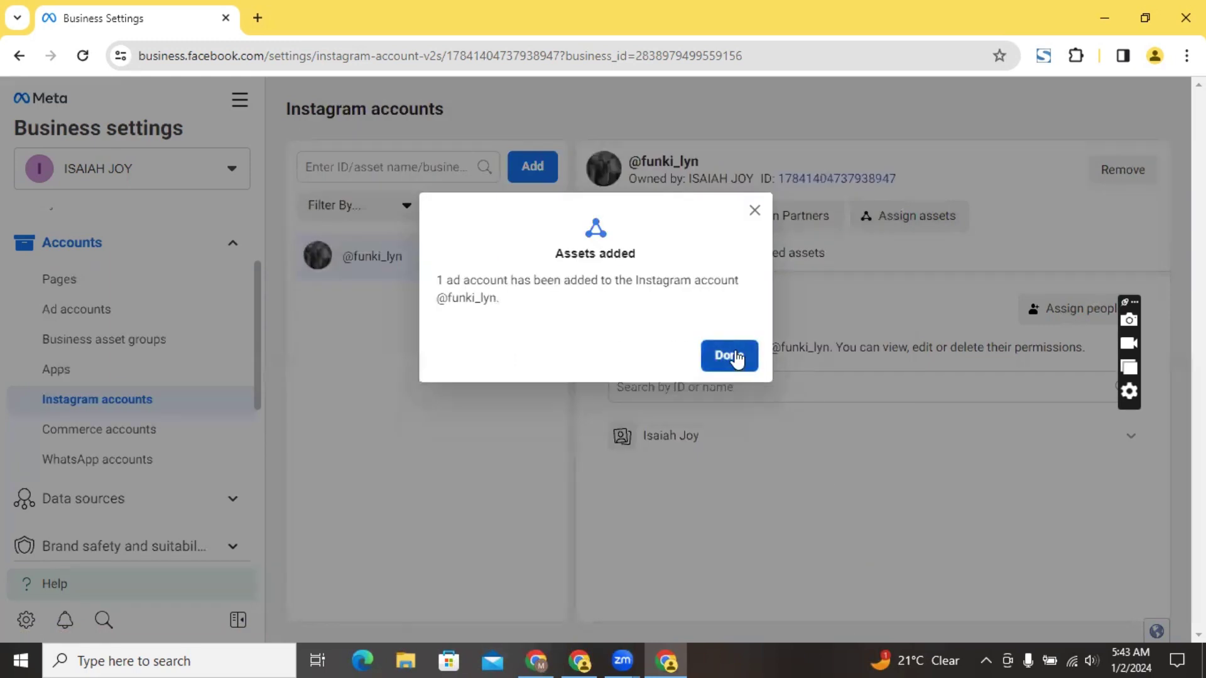
click(709, 356)
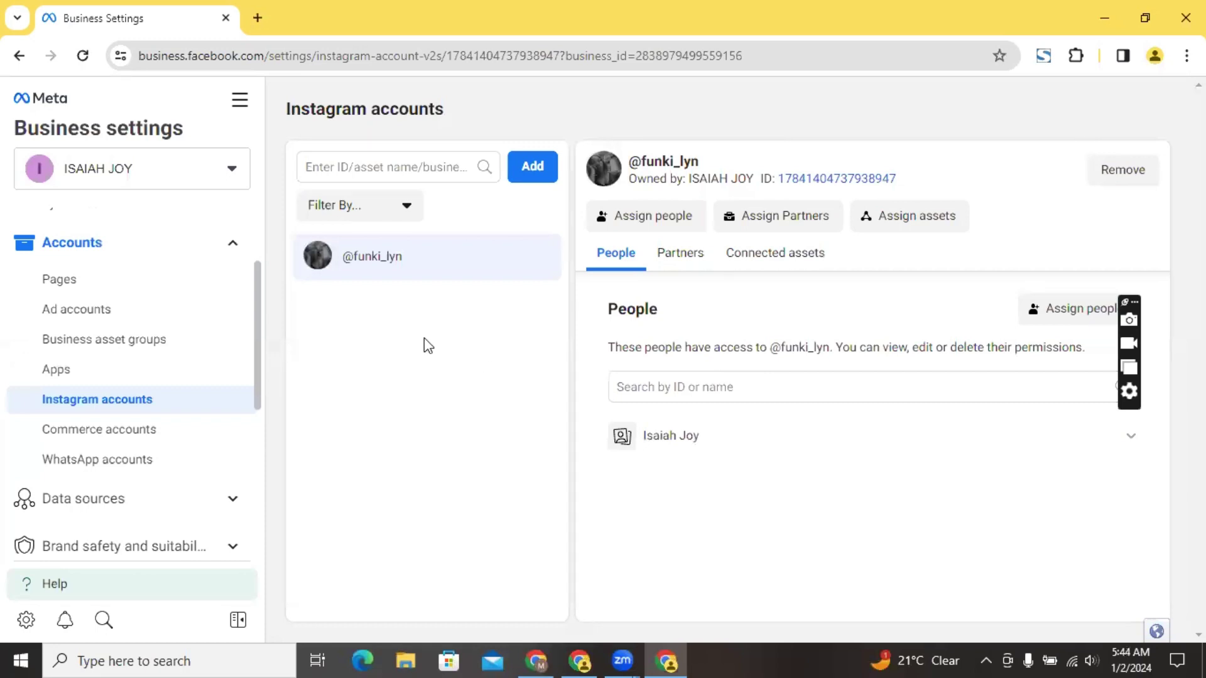
View the WhatsApp accounts list, then open and cancel the Add WhatsApp Business app account dialog
click(93, 475)
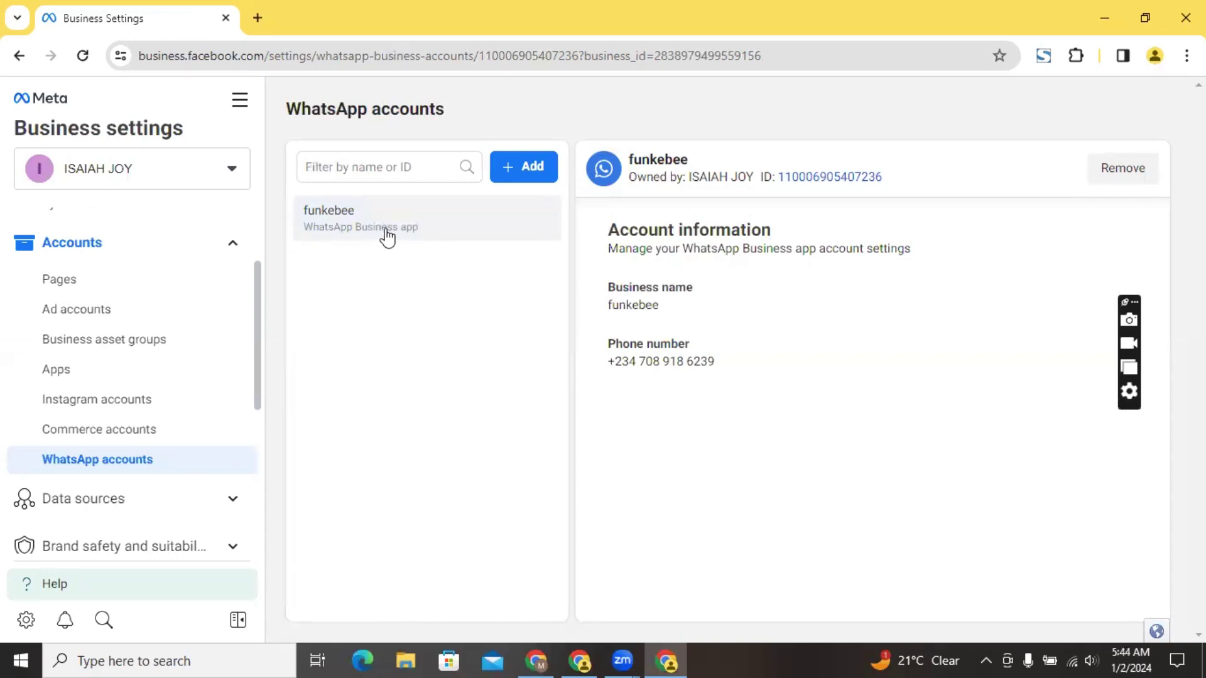
click(506, 177)
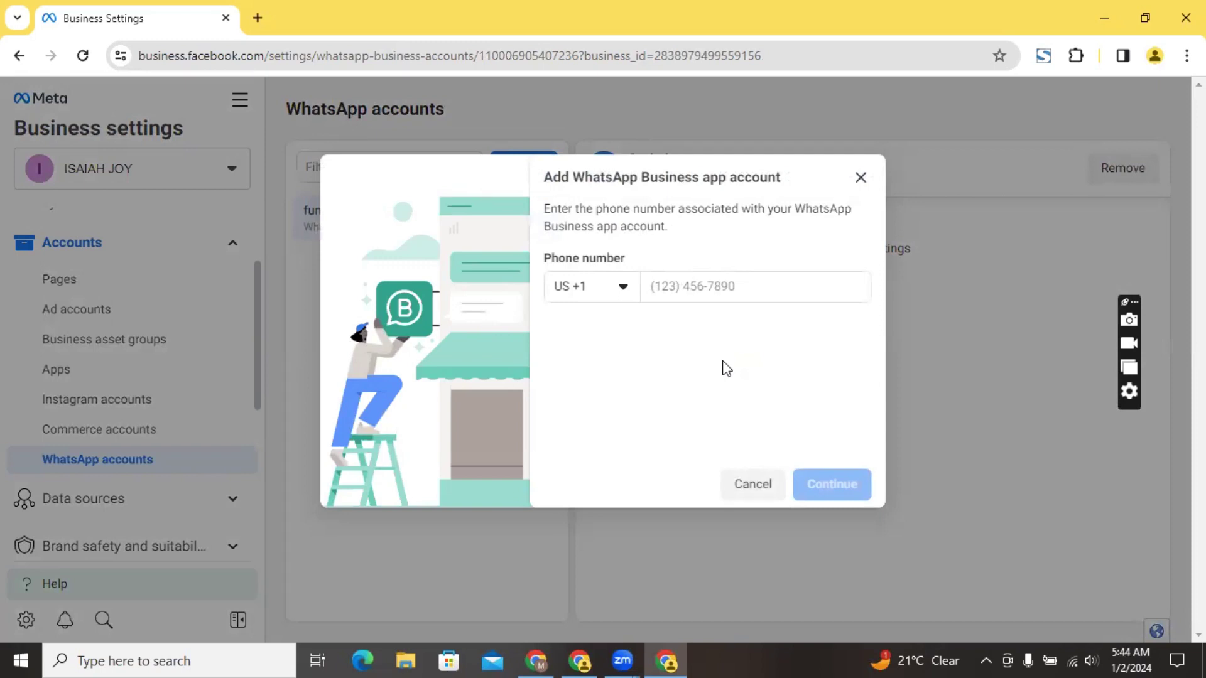
click(859, 178)
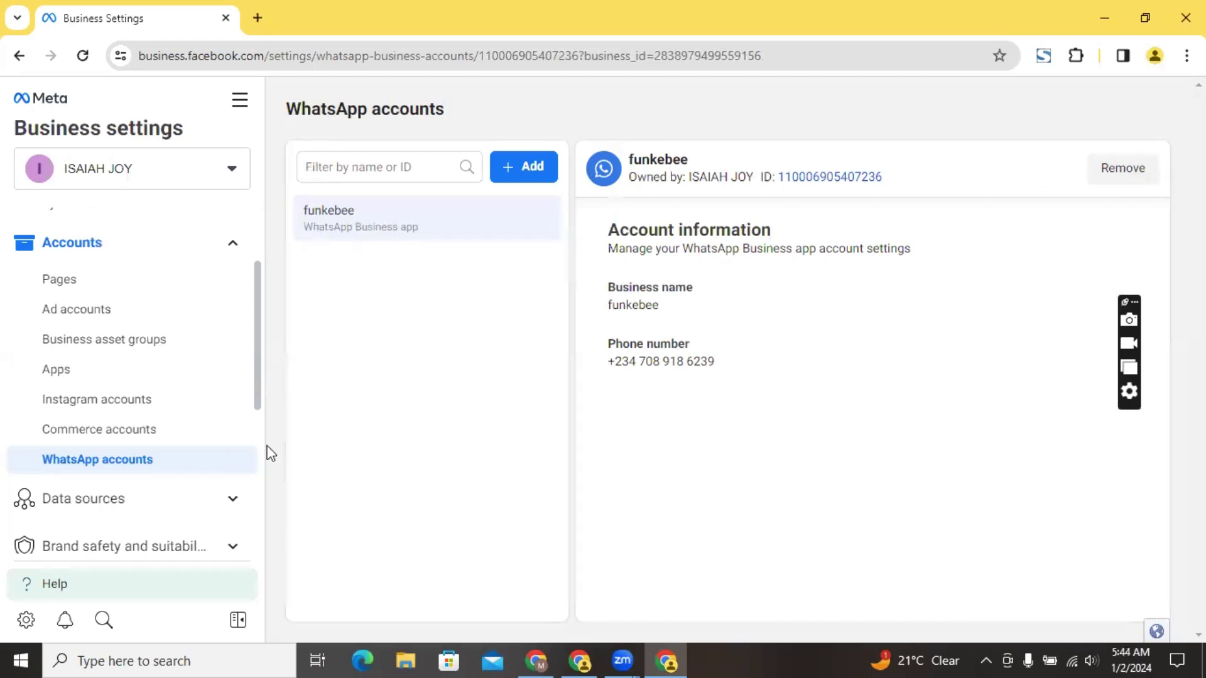
scroll(258, 449, down, 2)
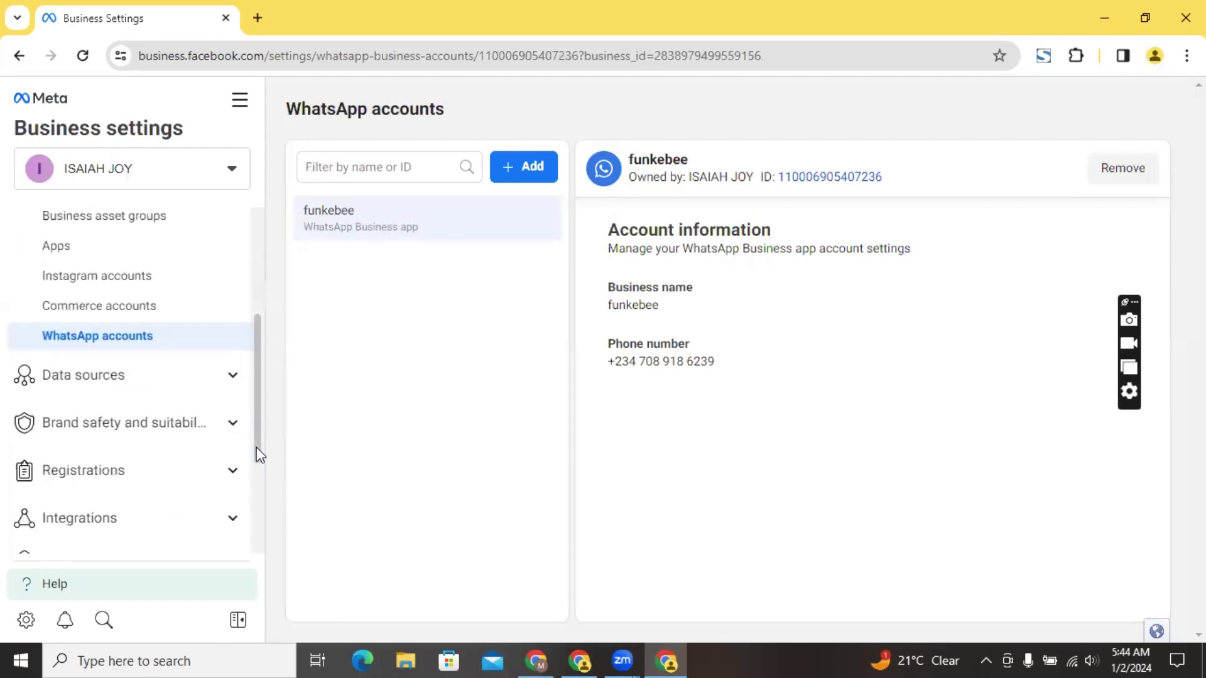
scroll(258, 544, down, 2)
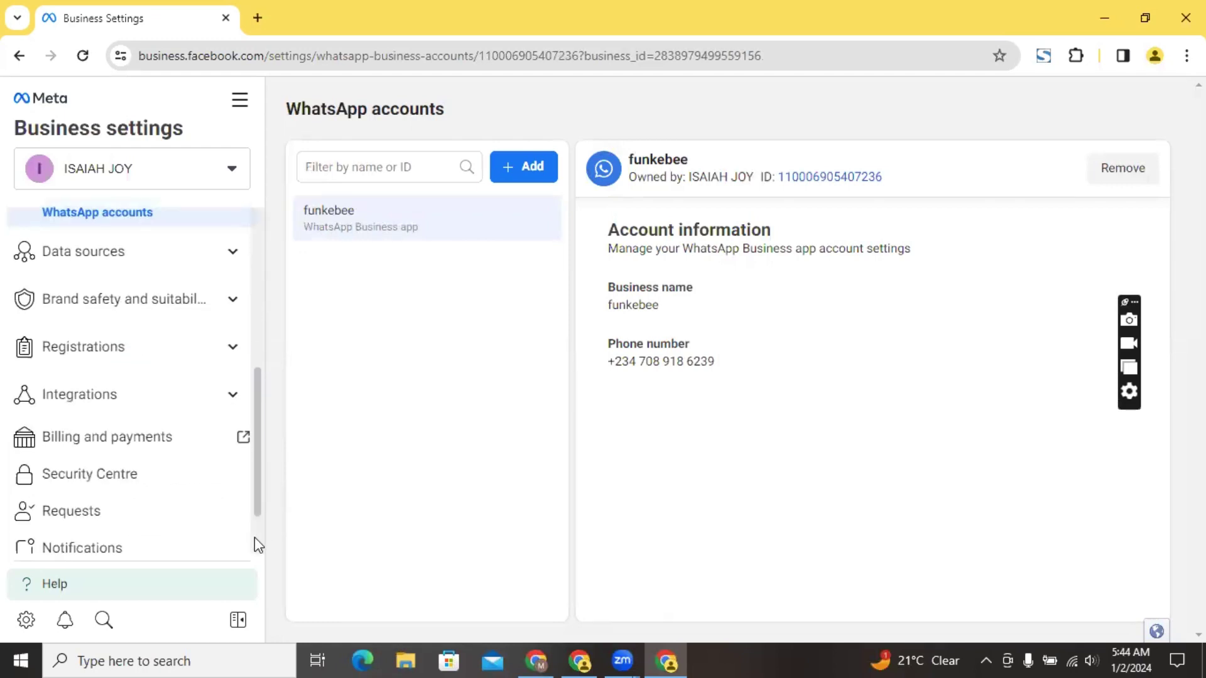
scroll(258, 546, down, 2)
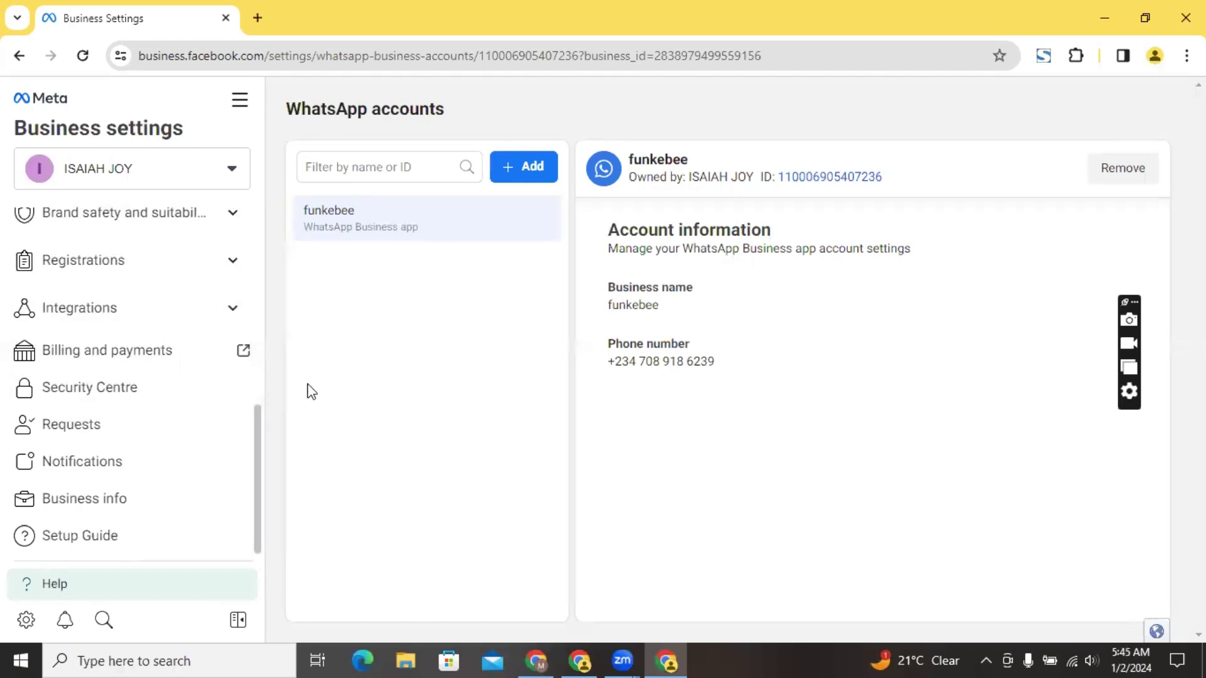
scroll(261, 339, up, 4)
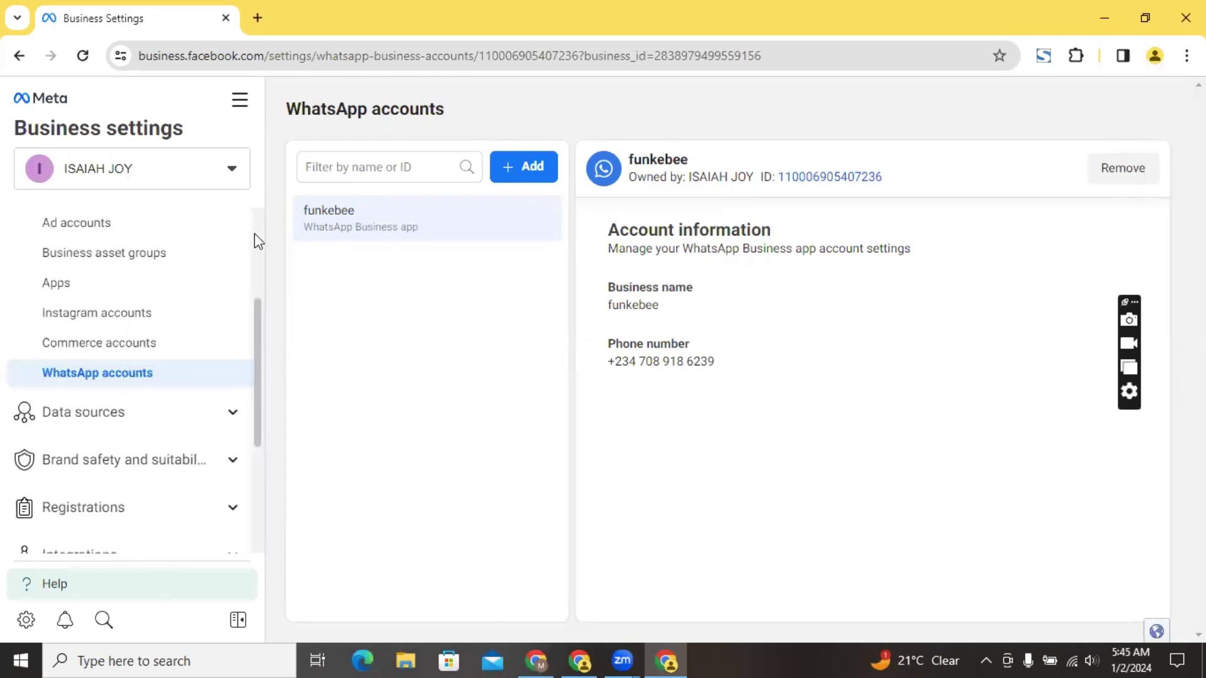
scroll(255, 234, up, 2)
scroll(258, 223, up, 1)
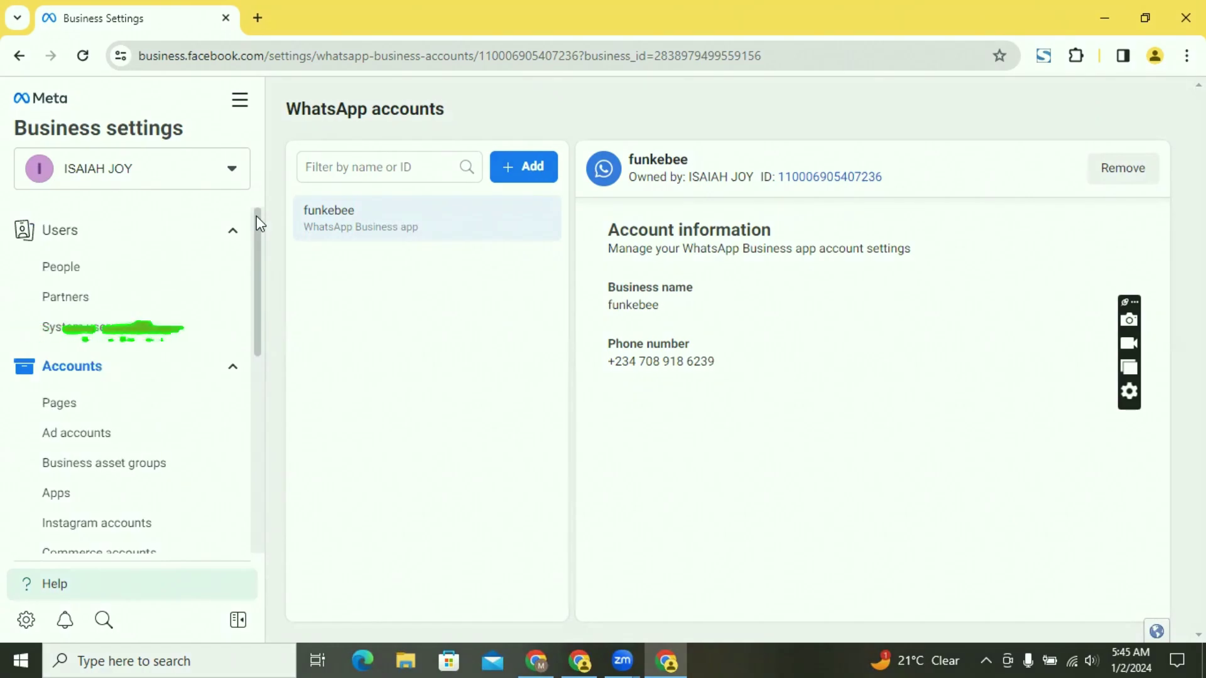